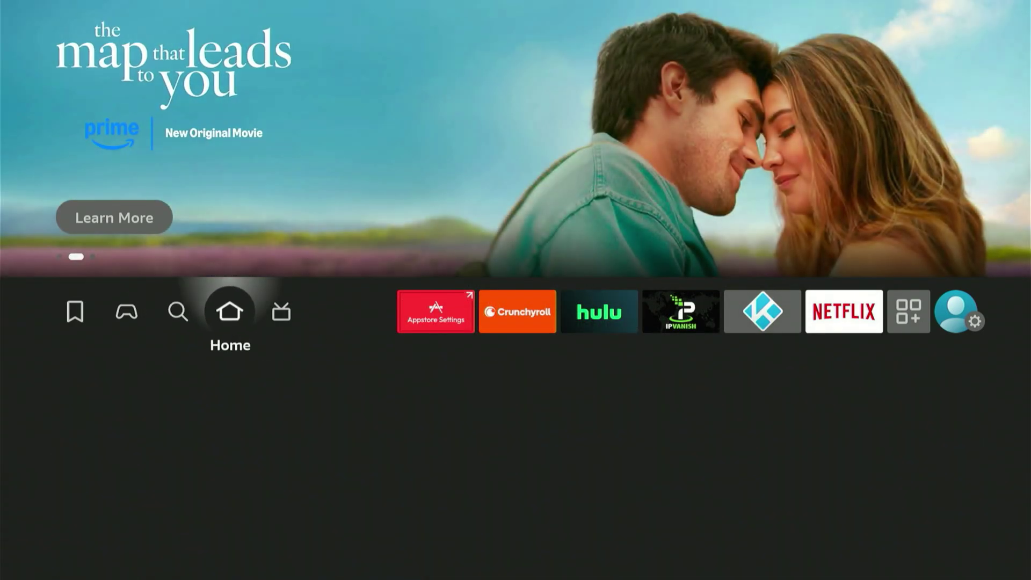
pyautogui.press('Right')
# Move through the home menu to the Find > Search page
pyautogui.press('Left')
pyautogui.press('Left')
pyautogui.press('Left')
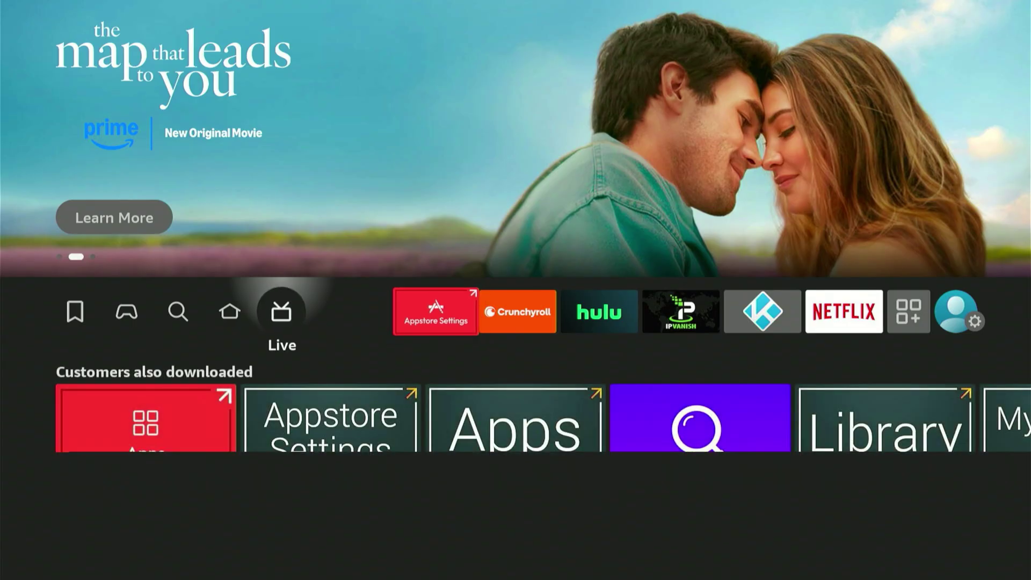
pyautogui.press('Left')
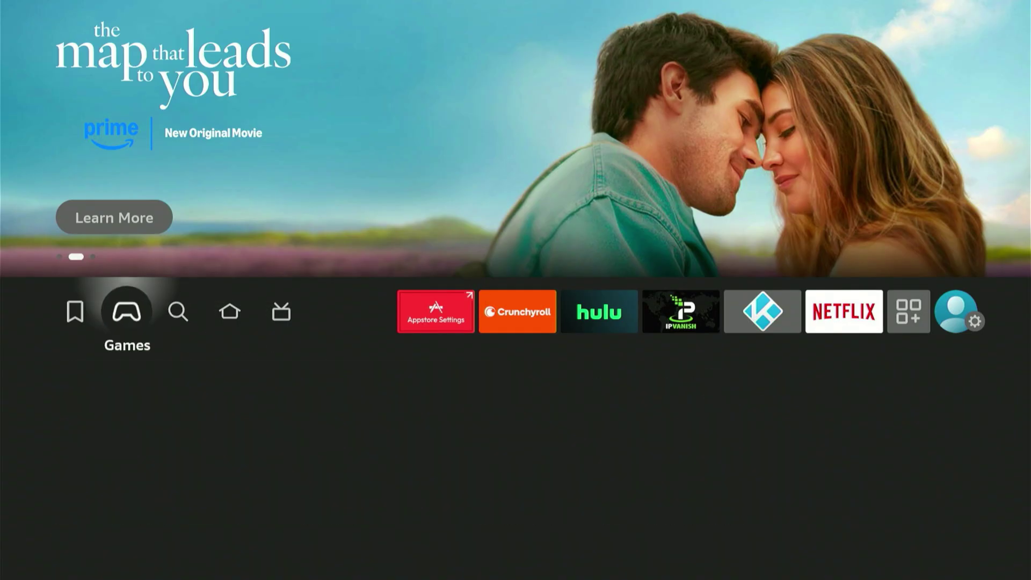
pyautogui.press('Right')
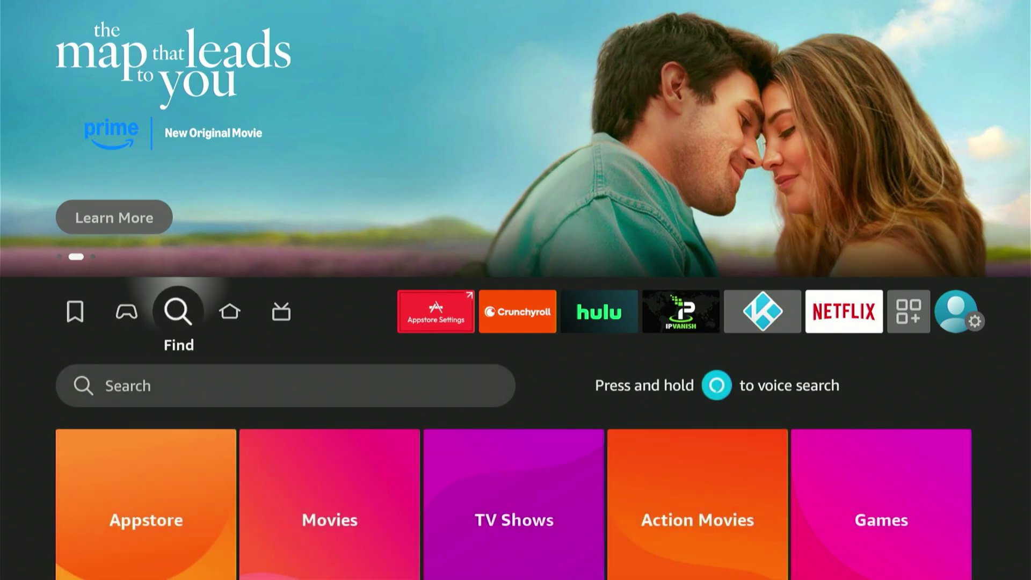
# Enter 'Do' on the on-screen keyboard and pick the 'Downloader' suggestion
pyautogui.press('Down')
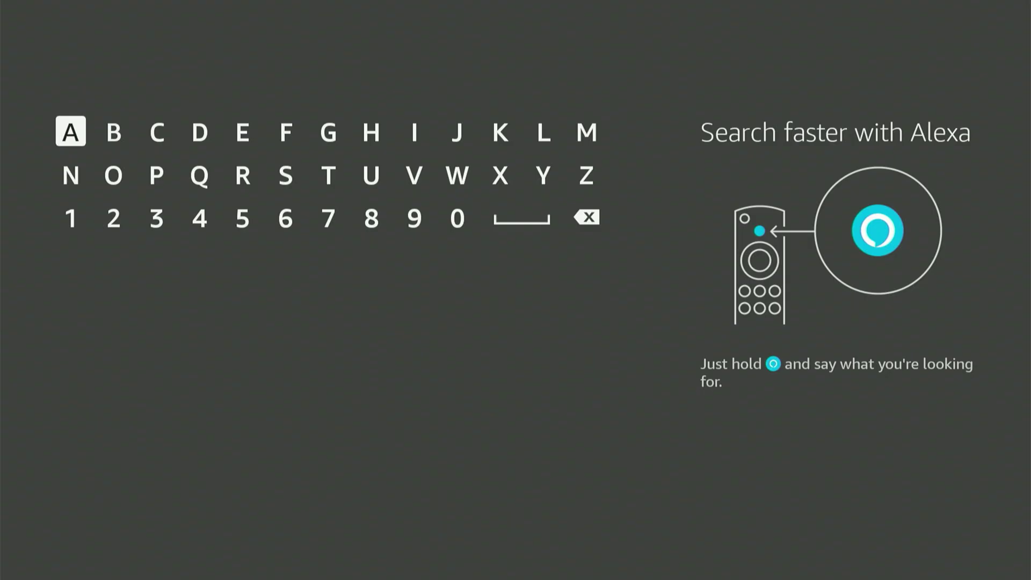
pyautogui.press('Right')
pyautogui.press('Right')
pyautogui.press('Right')
pyautogui.press('Right')
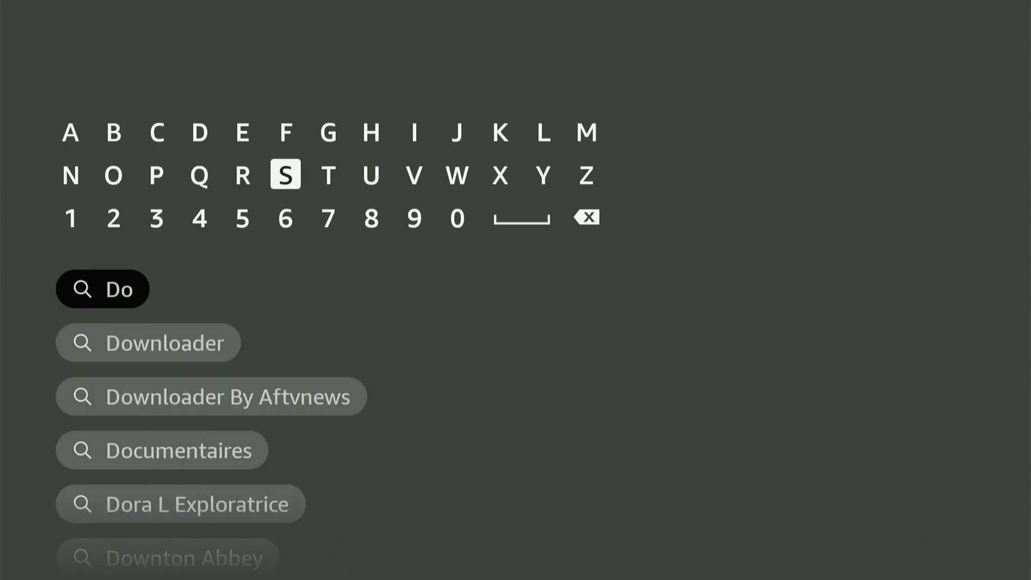
pyautogui.press('Return')
pyautogui.press('Down')
pyautogui.press('Down')
pyautogui.press('Down')
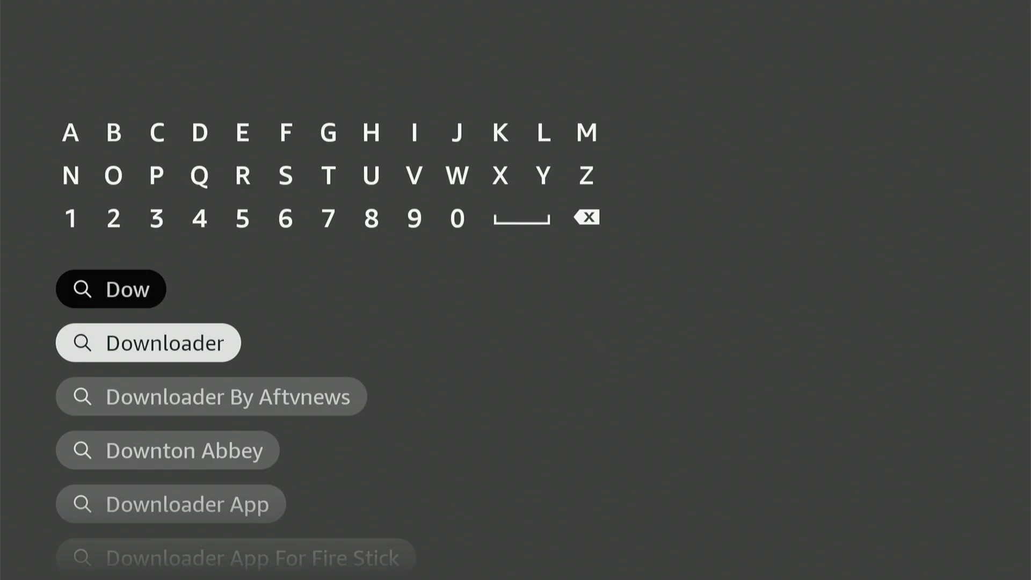
pyautogui.press('Return')
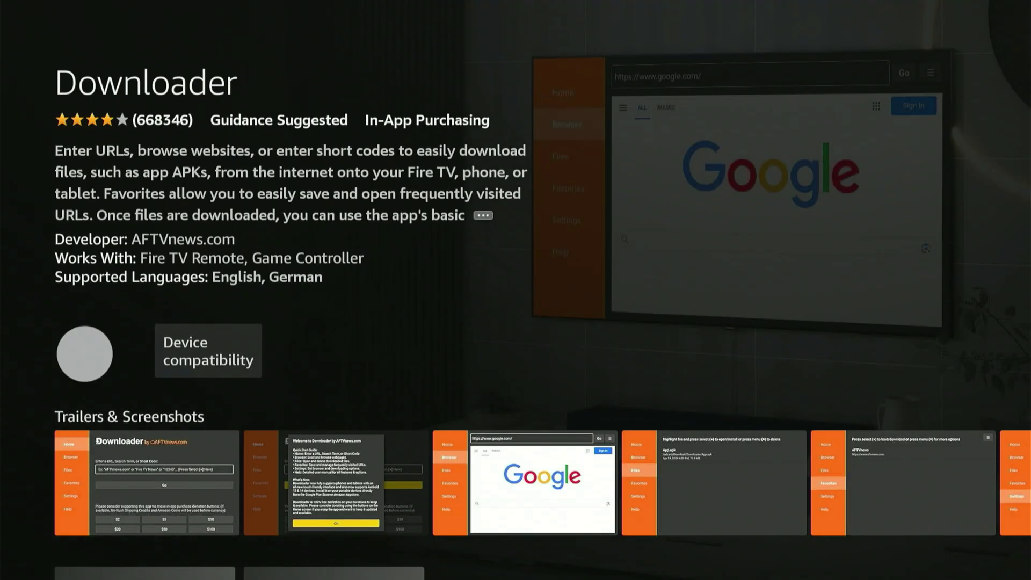
# Download the Downloader app from its AFTVnews.com store page
pyautogui.press('Return')
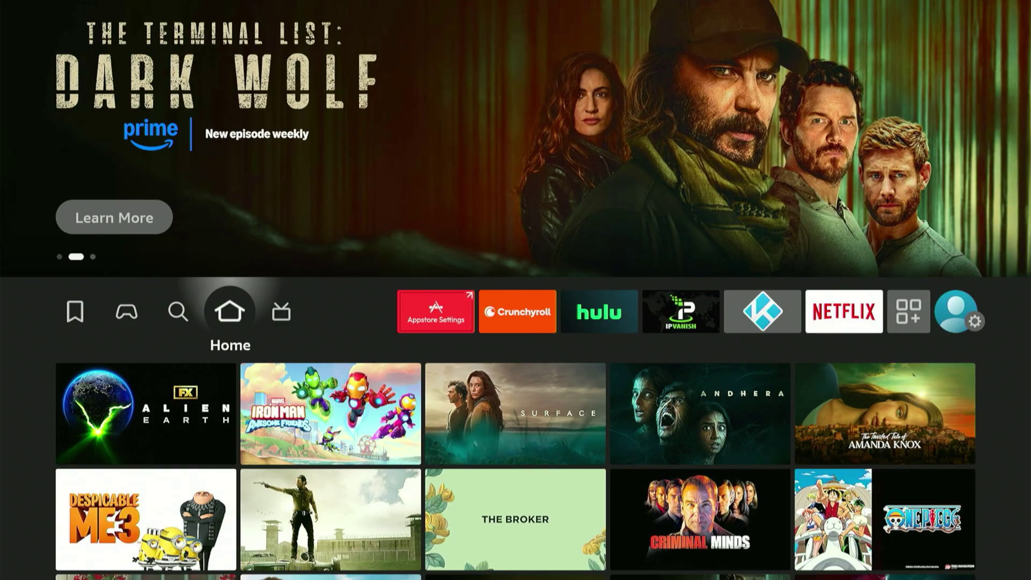
# Move right along the home app row to the Settings gear icon
pyautogui.press('Right')
pyautogui.press('Right')
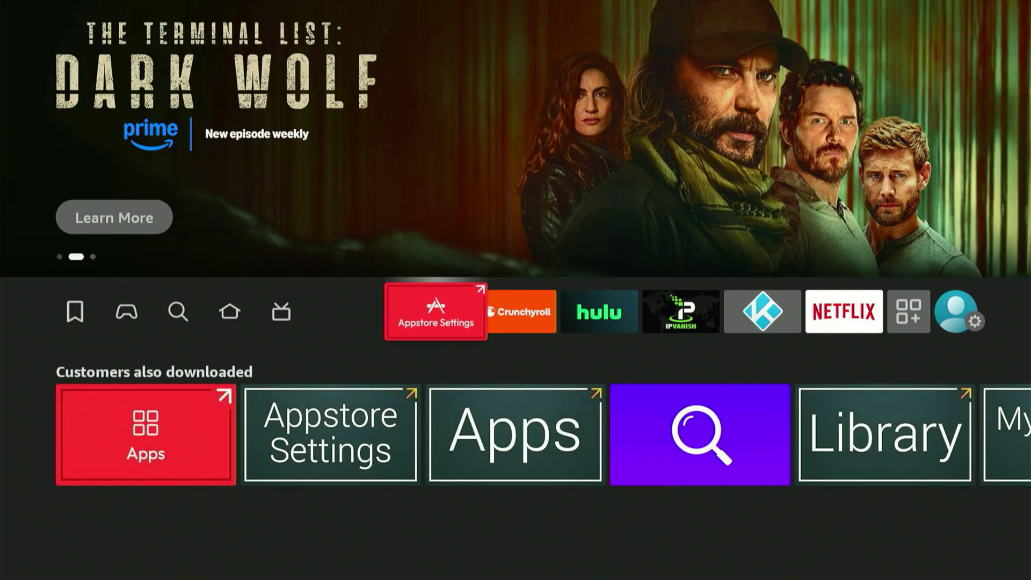
pyautogui.press('Right')
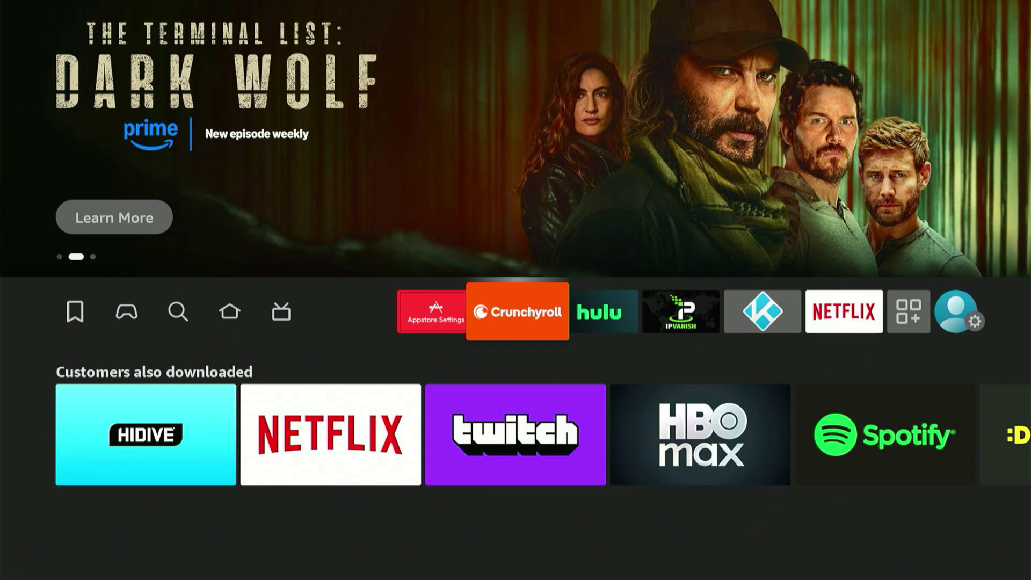
pyautogui.press('Right')
pyautogui.press('Right')
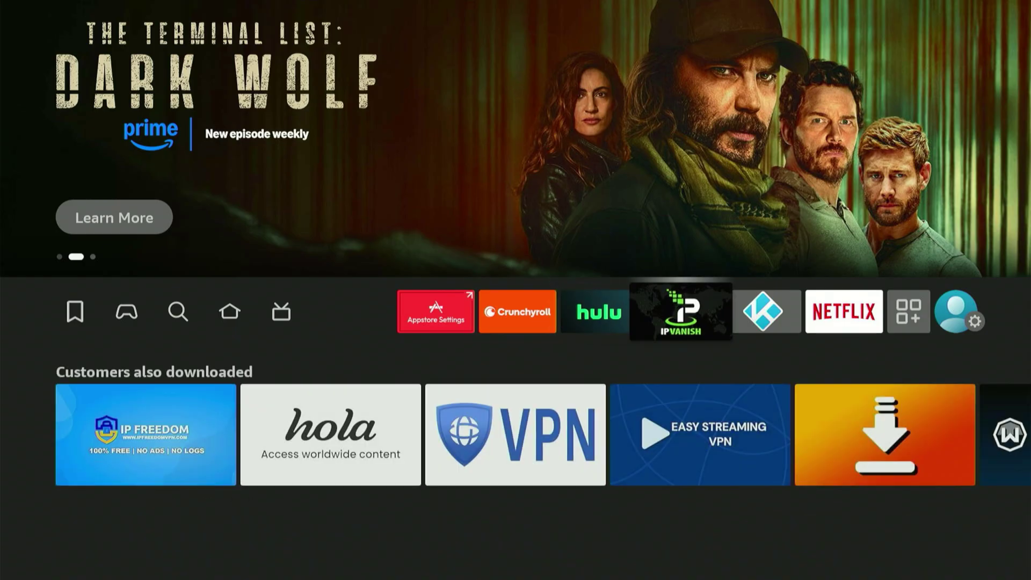
pyautogui.press('Right')
pyautogui.press('Right')
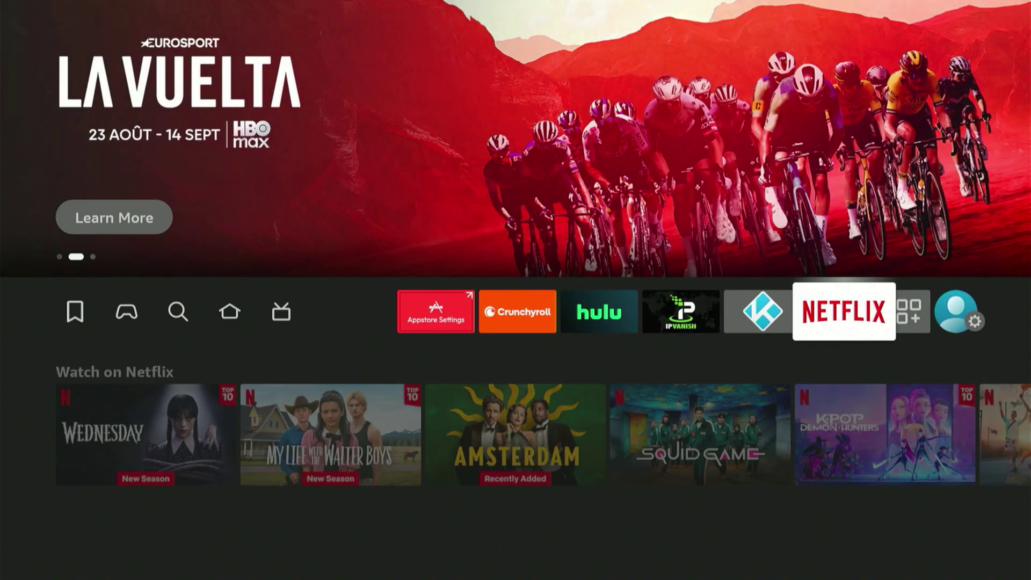
pyautogui.press('Right')
pyautogui.press('Right')
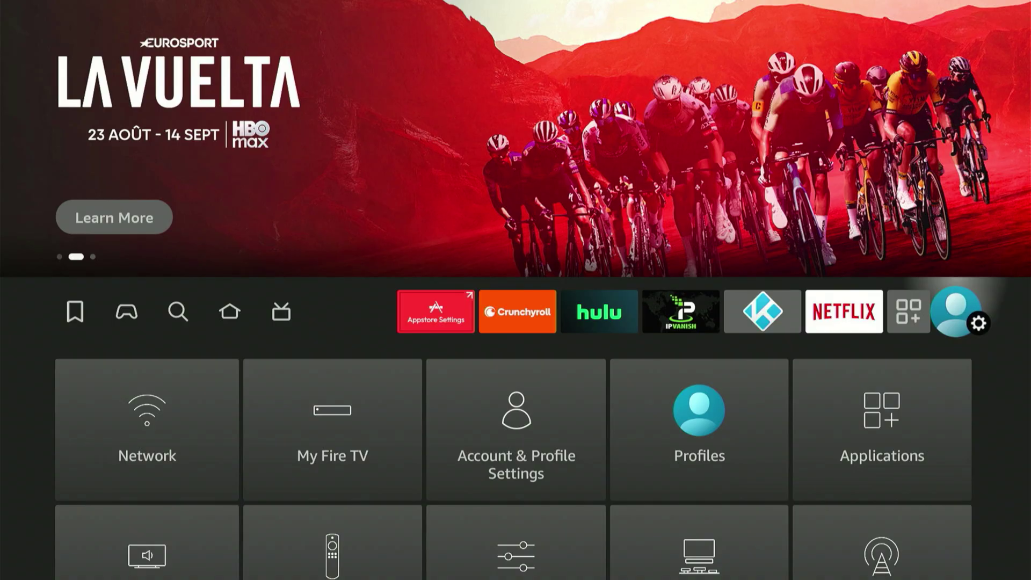
# Browse the settings categories and land on My Fire TV
pyautogui.press('Down')
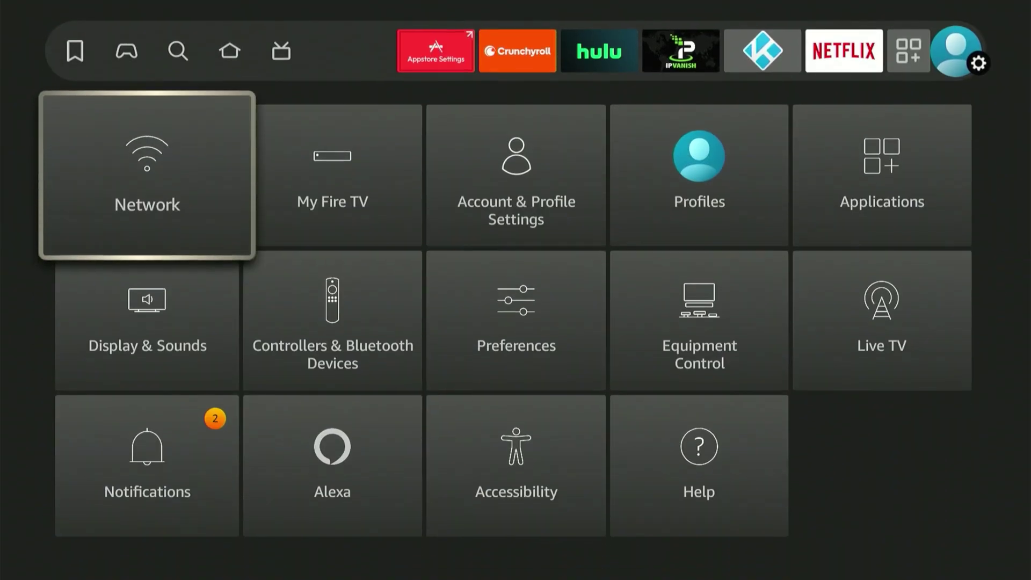
pyautogui.press('Down')
pyautogui.press('Right')
pyautogui.press('Right')
pyautogui.press('Right')
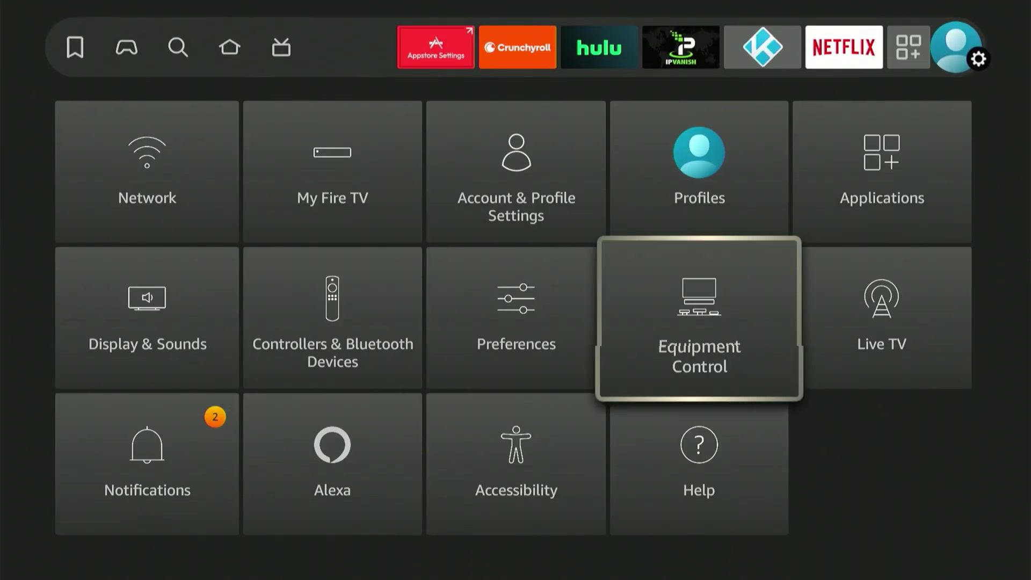
pyautogui.press('Up')
pyautogui.press('Right')
pyautogui.press('Down')
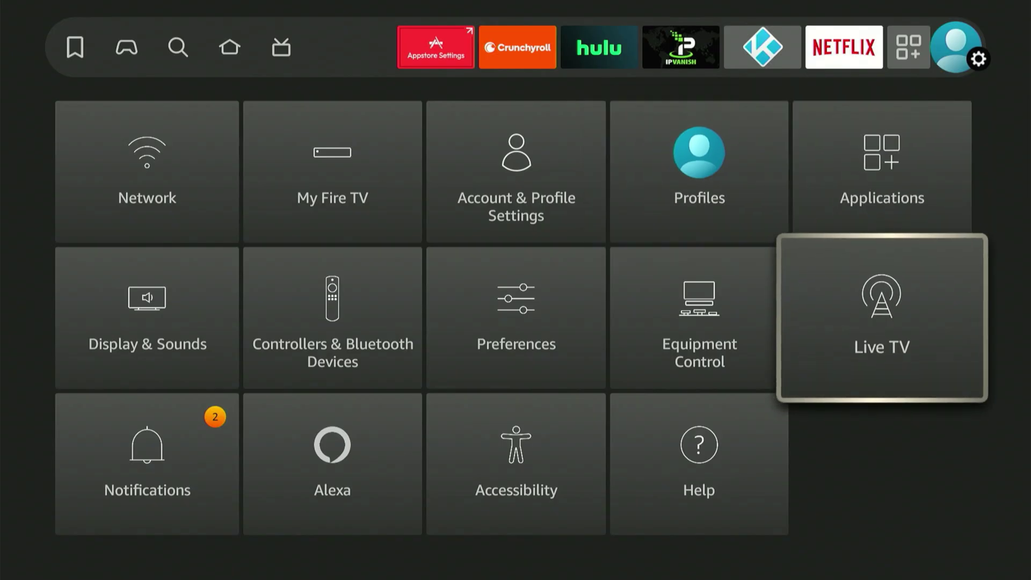
pyautogui.press('Left')
pyautogui.press('Down')
pyautogui.press('Left')
pyautogui.press('Left')
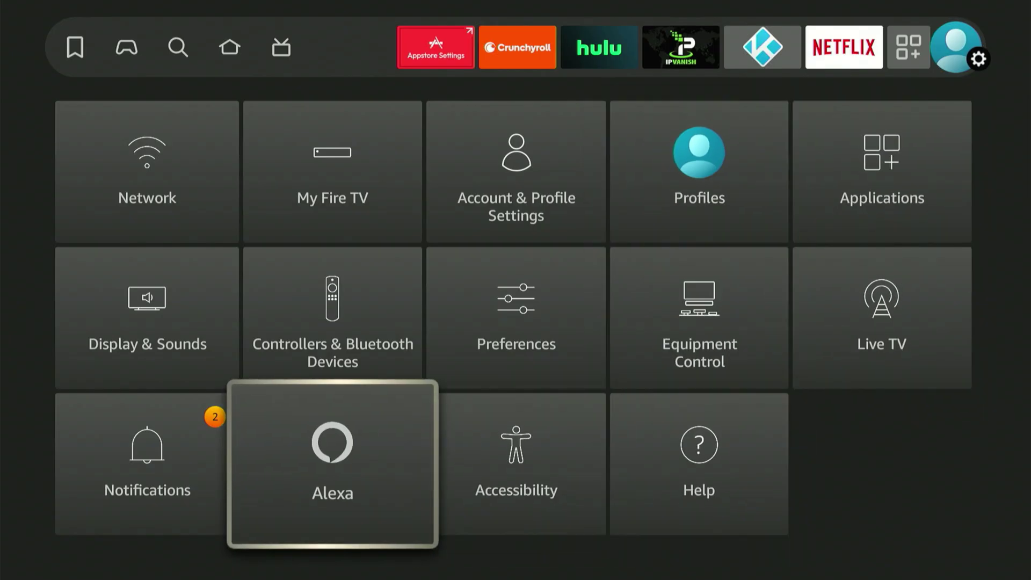
pyautogui.press('Up')
pyautogui.press('Right')
pyautogui.press('Right')
pyautogui.press('Up')
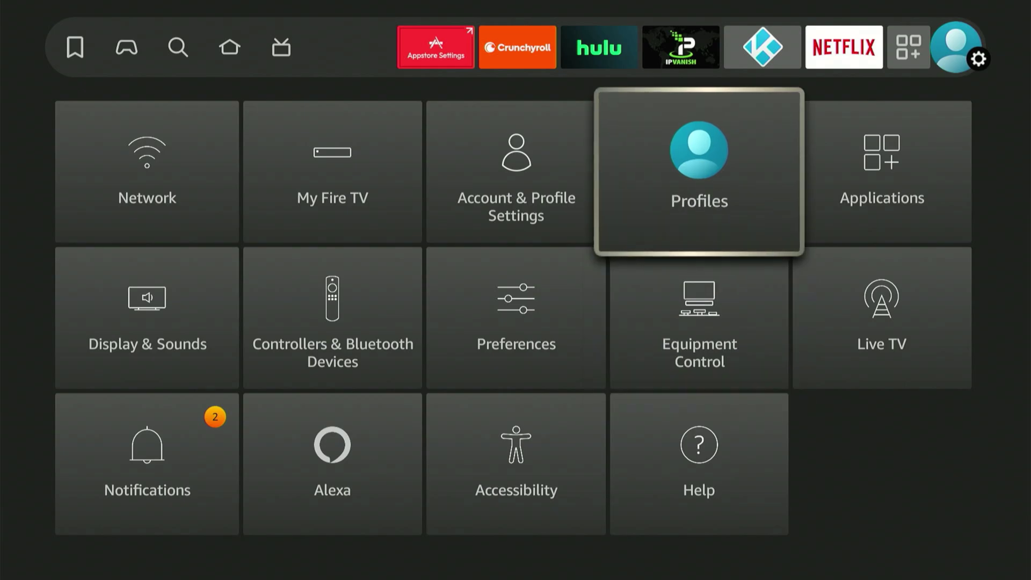
pyautogui.press('Left')
pyautogui.press('Down')
pyautogui.press('Down')
pyautogui.press('Left')
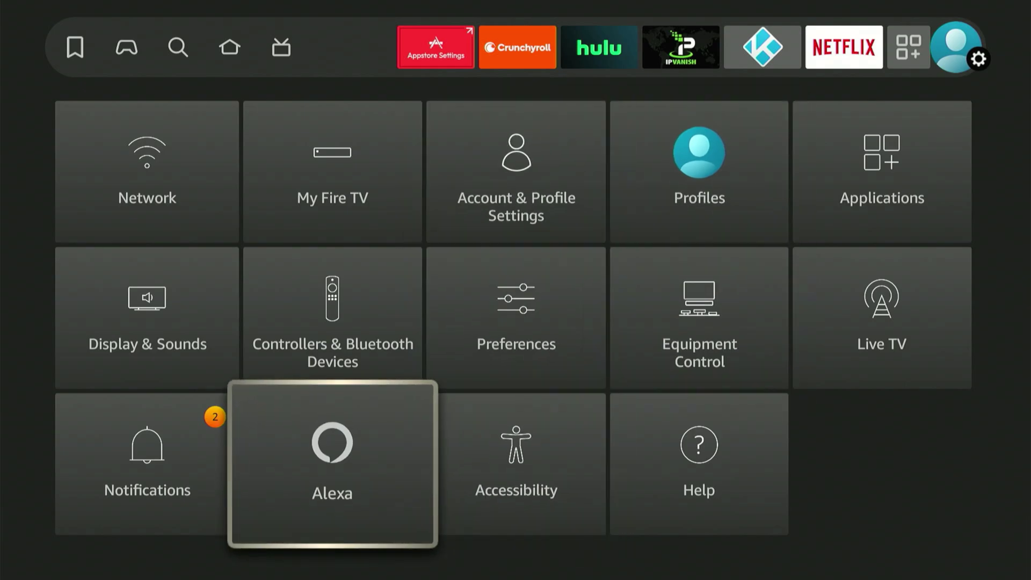
pyautogui.press('Left')
pyautogui.press('Up')
pyautogui.press('Up')
pyautogui.press('Right')
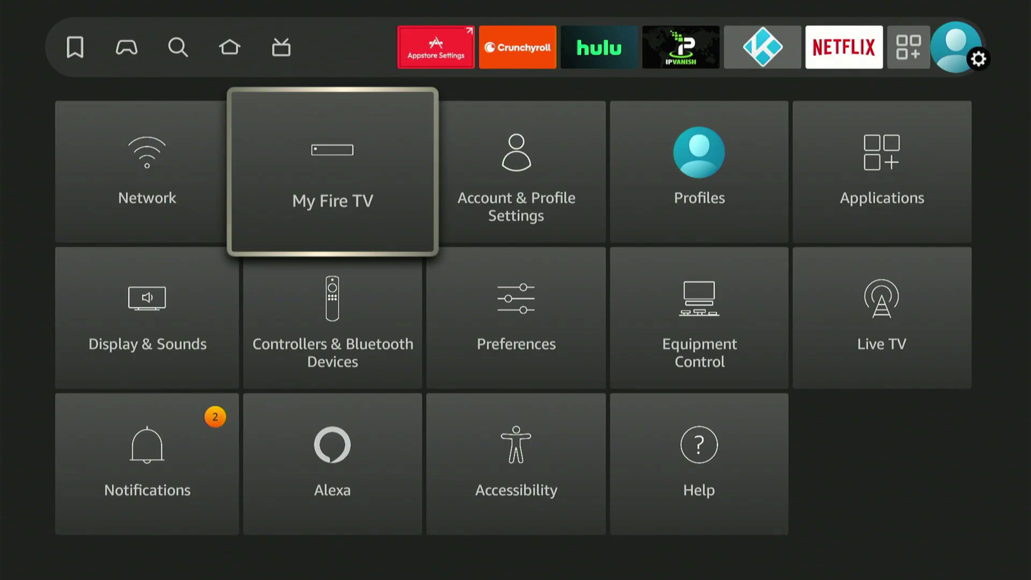
# Use My Fire TV > About to confirm developer mode is already unlocked
pyautogui.press('Return')
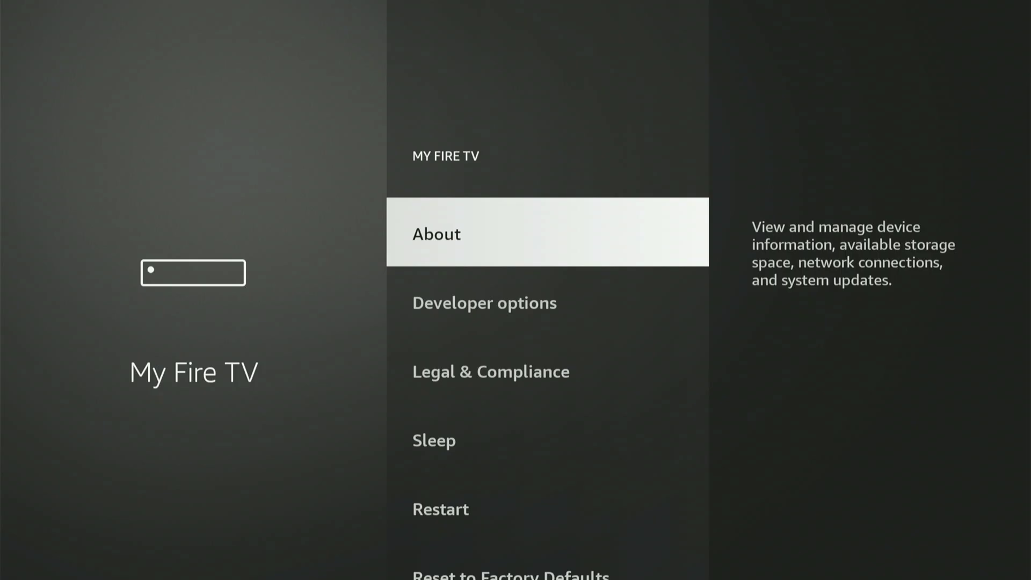
pyautogui.press('Down')
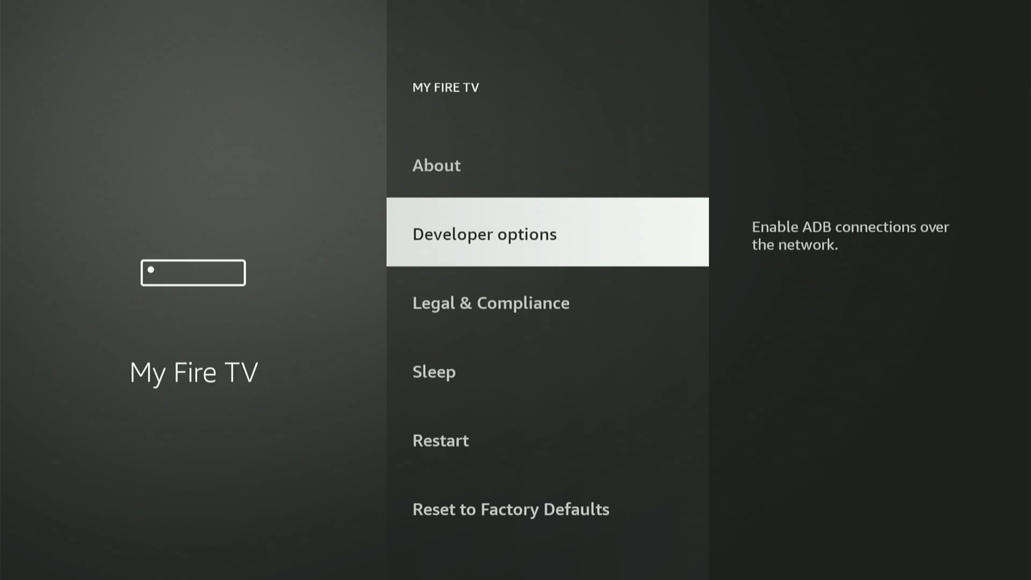
pyautogui.press('Up')
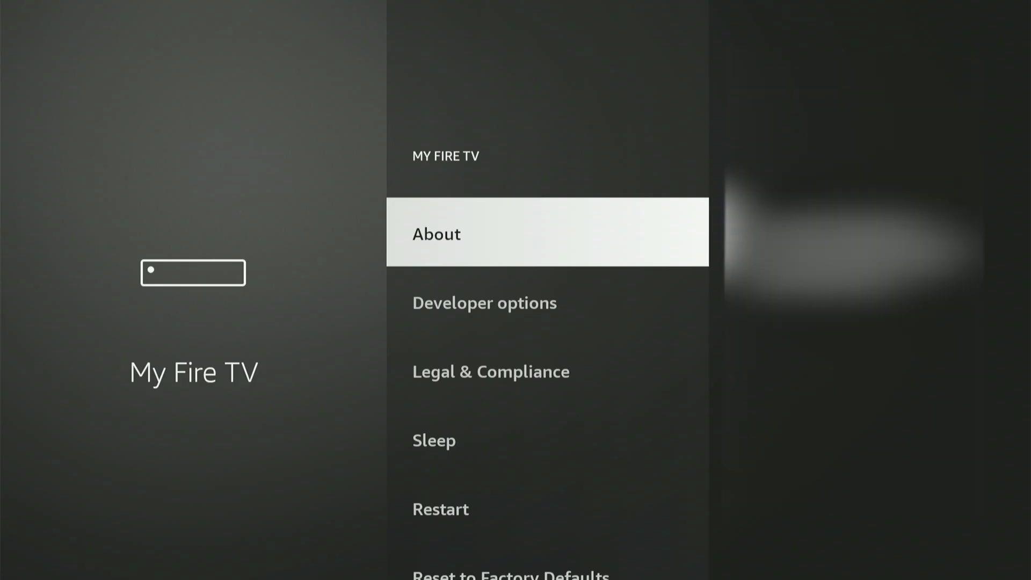
pyautogui.press('Return')
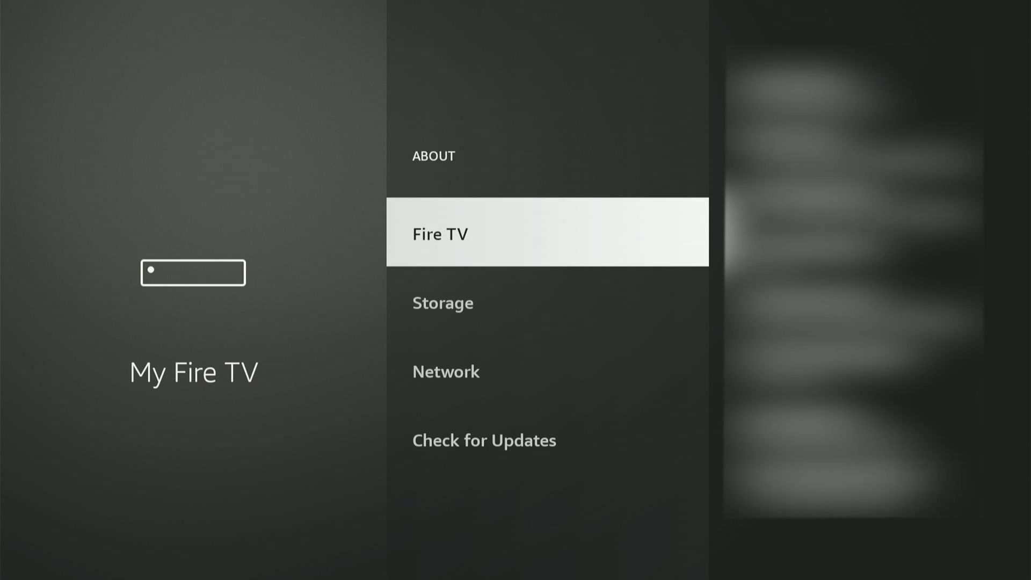
pyautogui.press('Return')
pyautogui.press('Return')
pyautogui.press('Return')
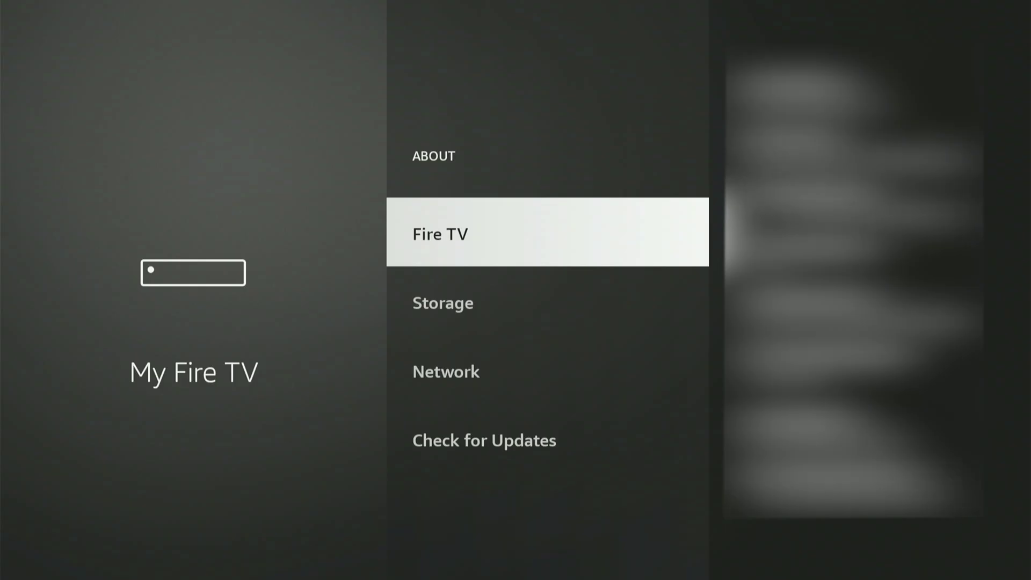
pyautogui.press('Escape')
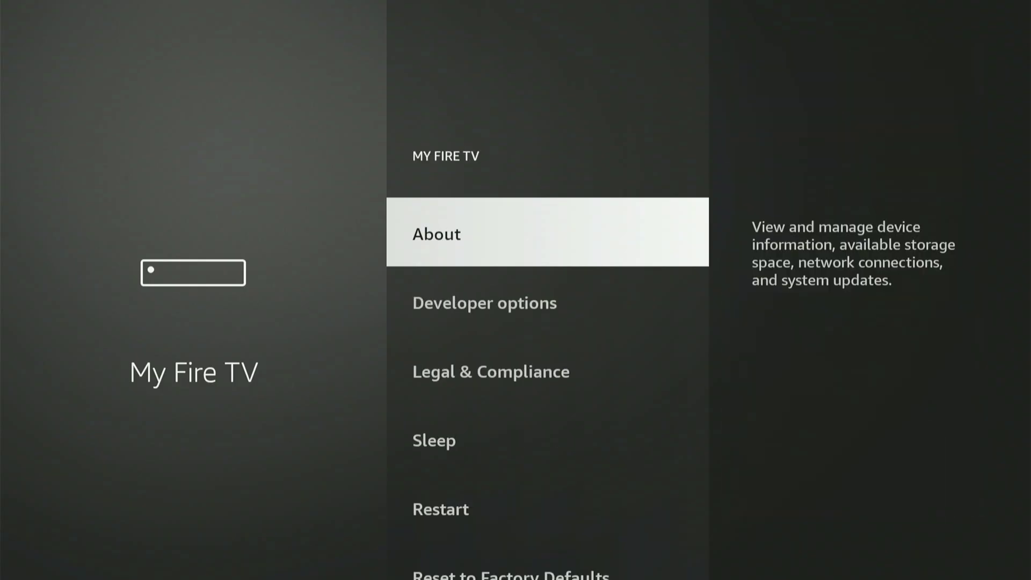
pyautogui.press('Down')
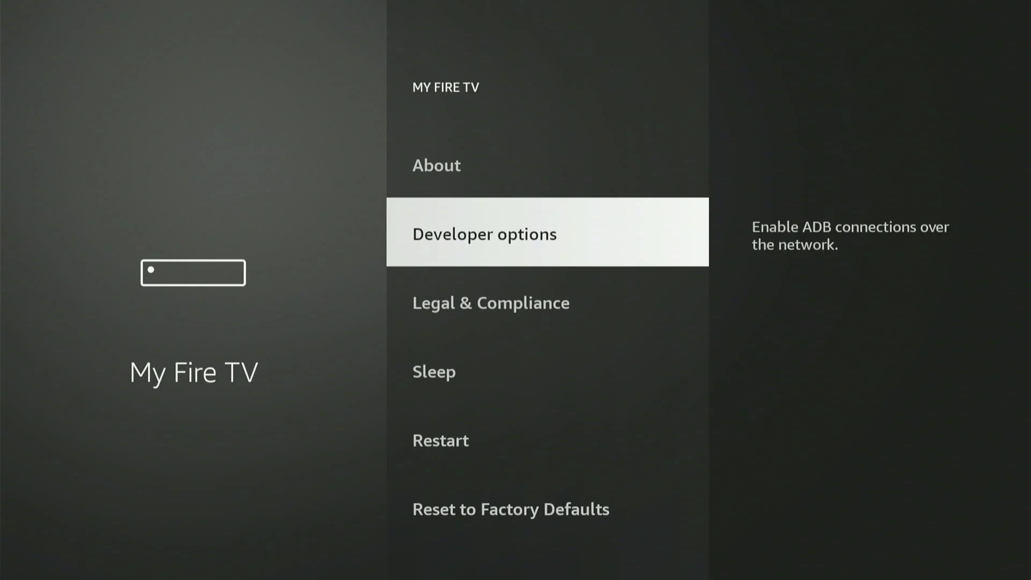
# Under Developer options > Install unknown apps, switch Downloader to ON
pyautogui.press('Return')
pyautogui.press('Return')
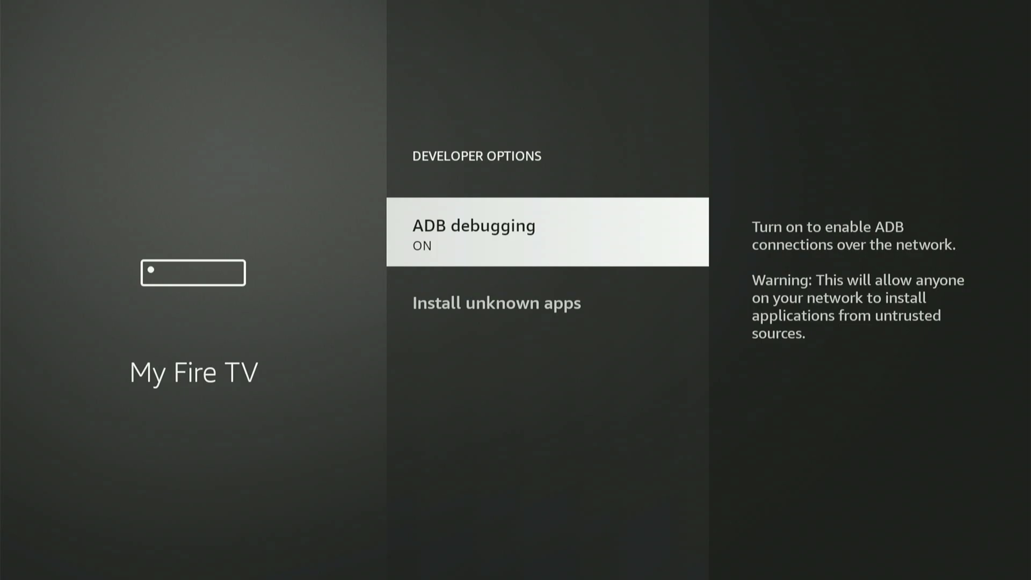
pyautogui.click(497, 302)
pyautogui.click(497, 231)
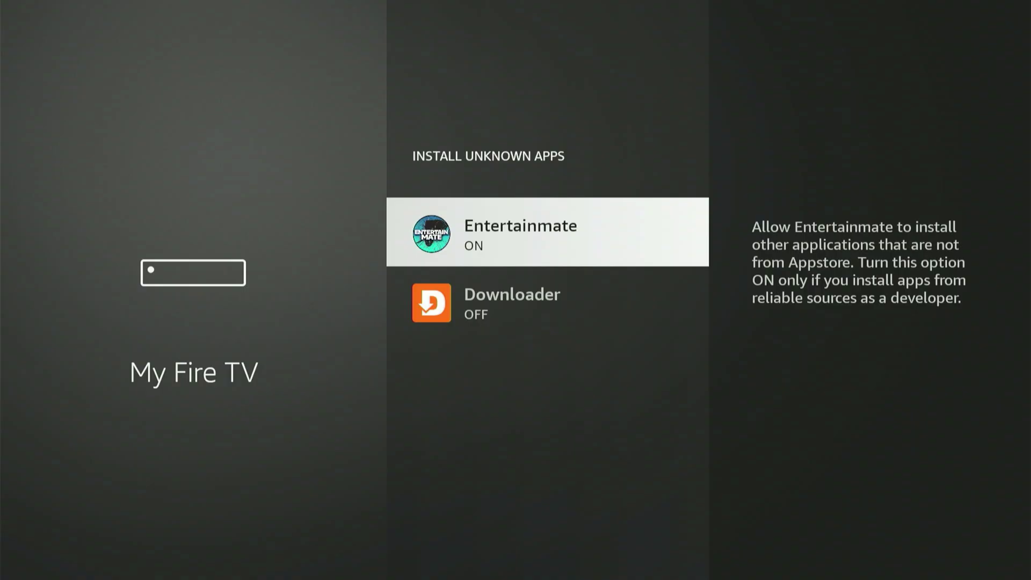
pyautogui.click(497, 303)
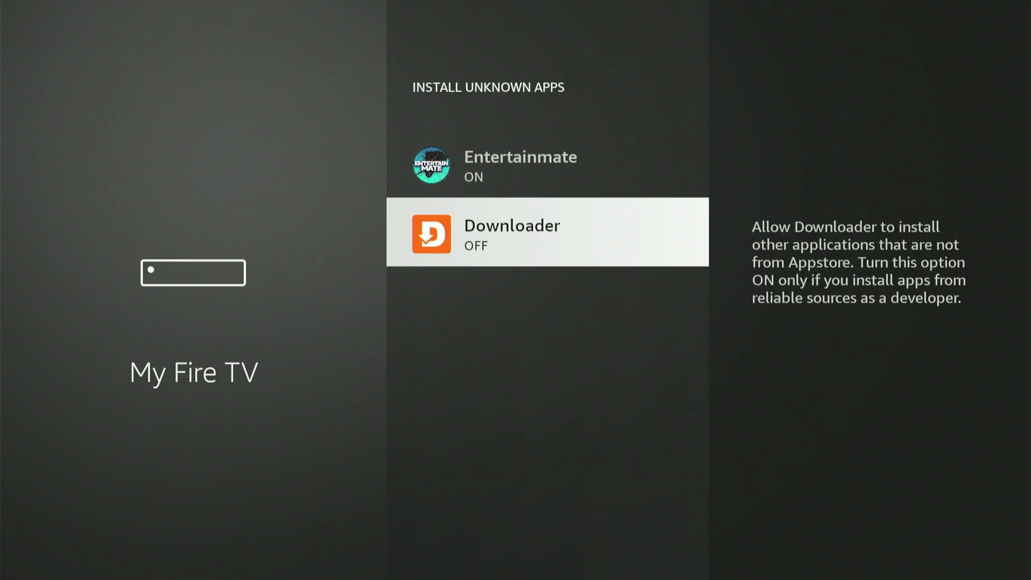
pyautogui.press('Return')
# Return home and open Your Apps & Channels from the apps grid icon
pyautogui.press('Escape')
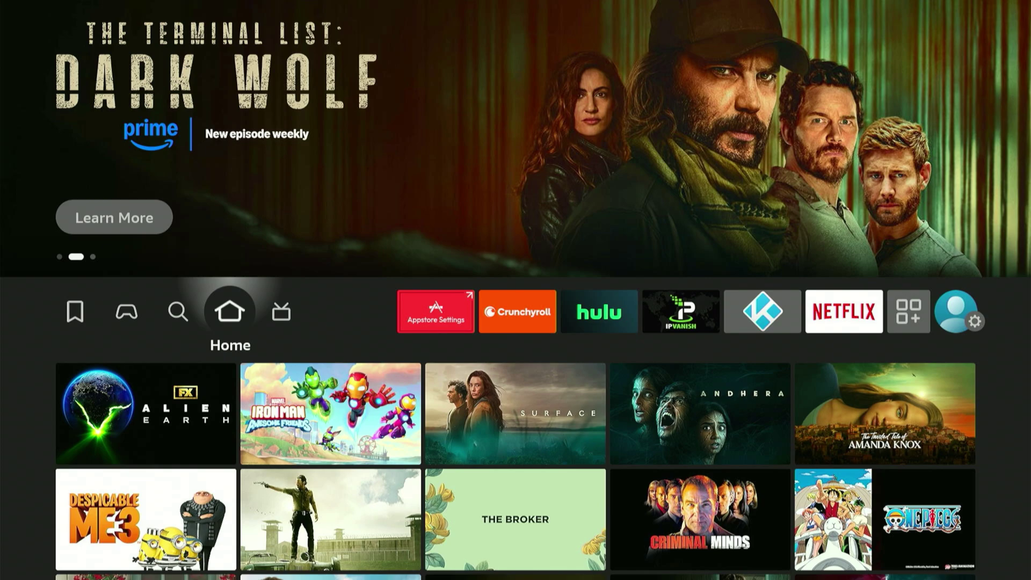
pyautogui.press('Right')
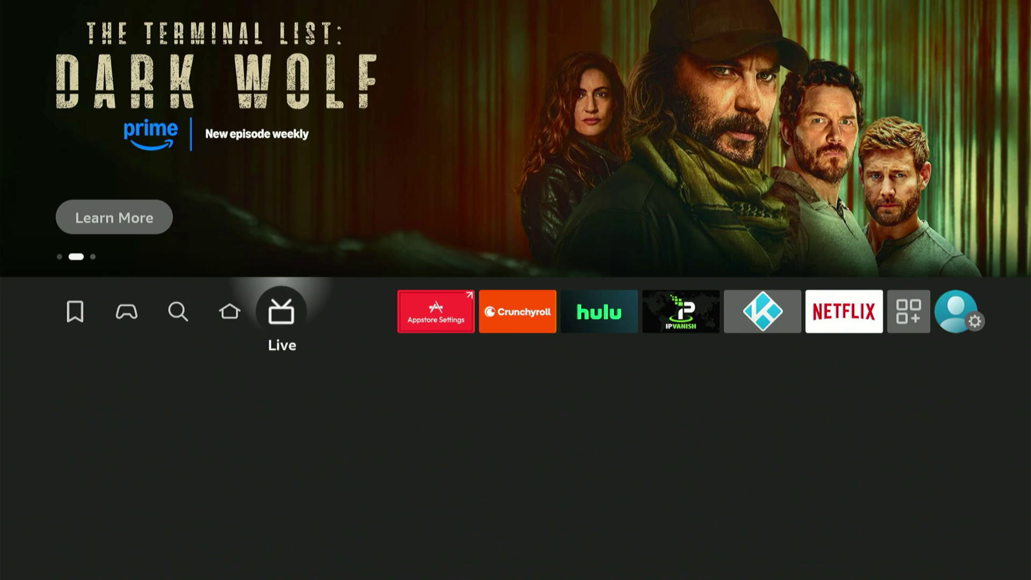
pyautogui.press('Right')
pyautogui.press('Right')
pyautogui.press('Right')
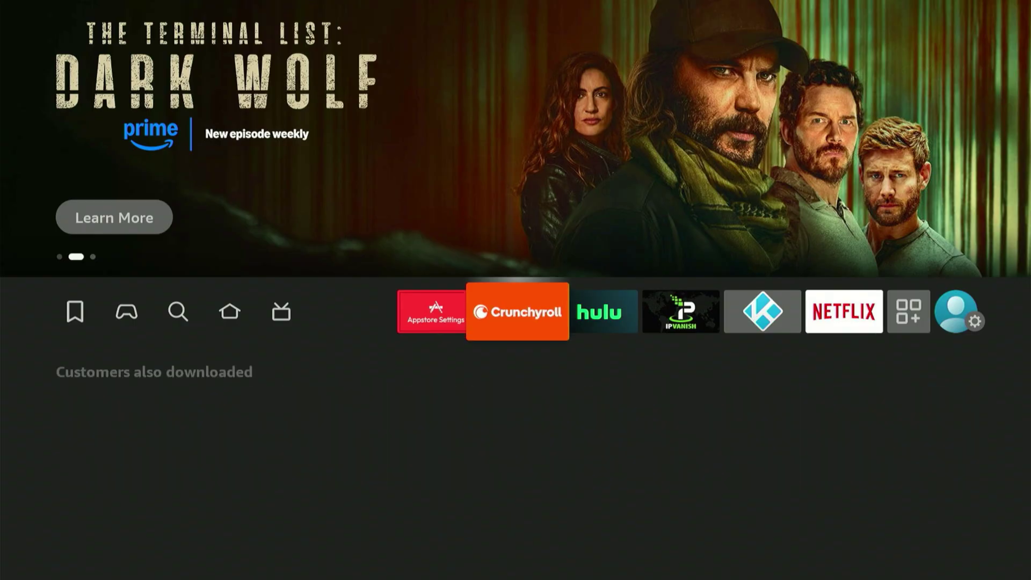
pyautogui.press('Right')
pyautogui.press('Right')
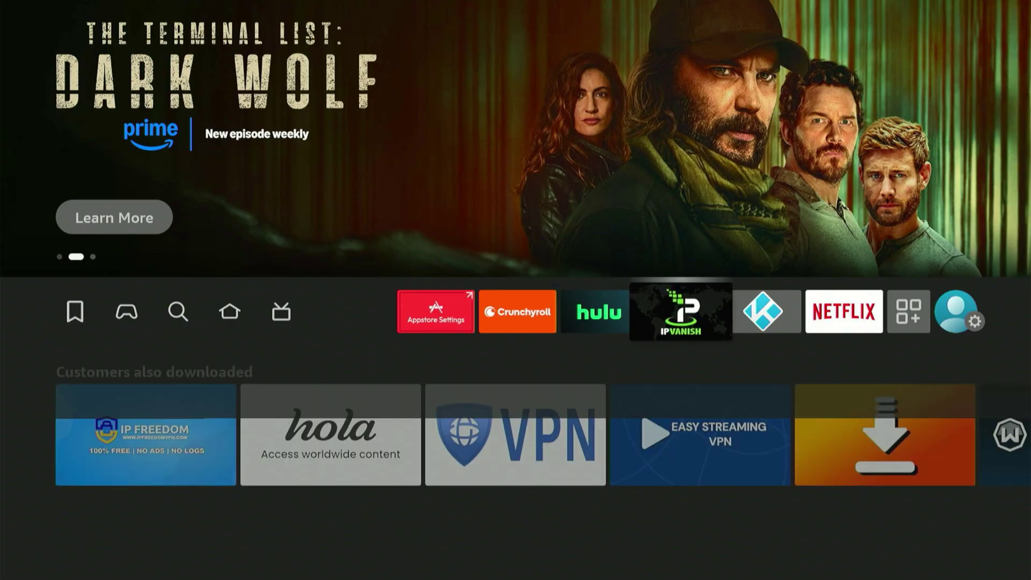
pyautogui.press('Right')
pyautogui.press('Right')
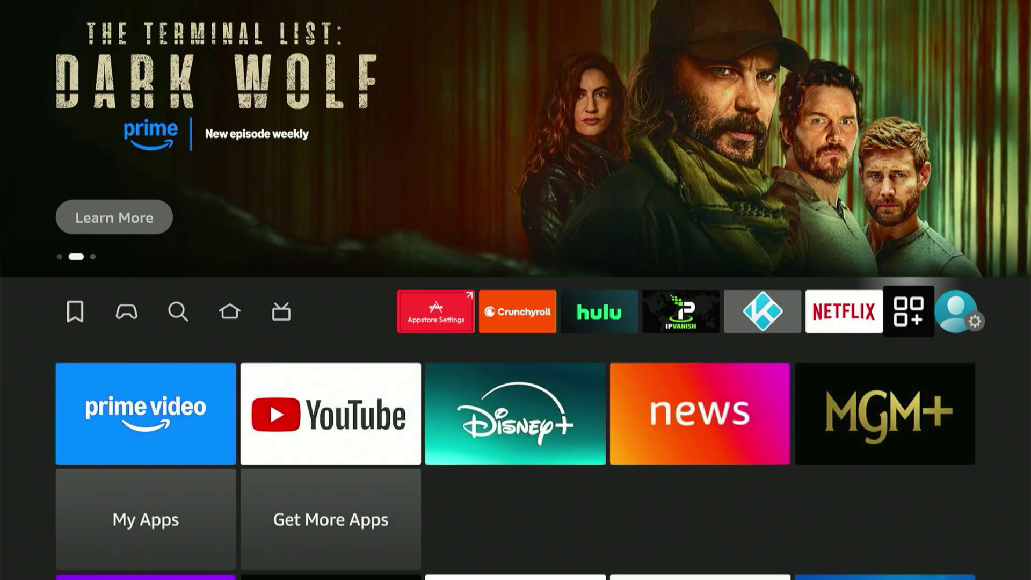
pyautogui.press('Return')
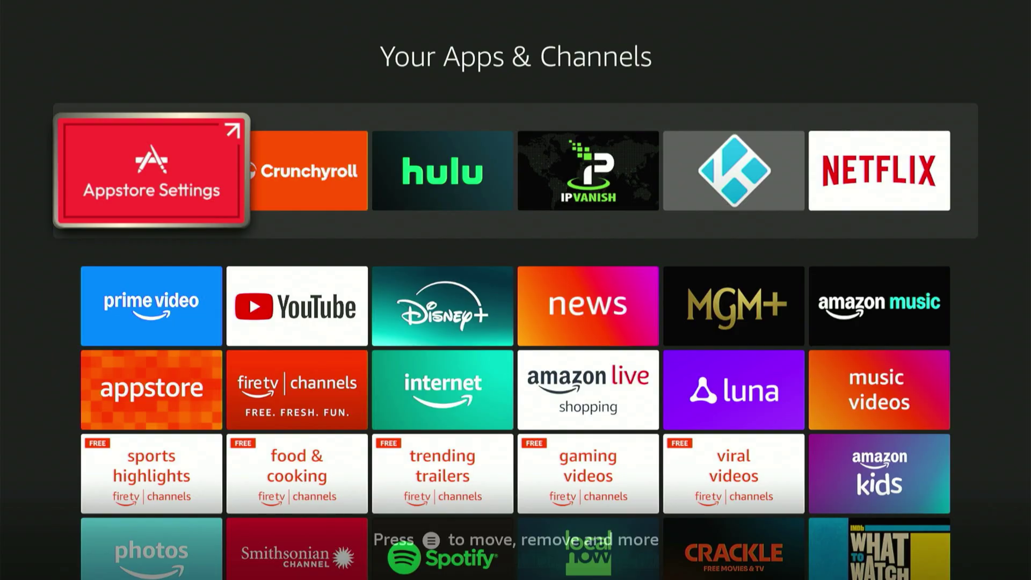
# Navigate to the Downloader tile and launch it
pyautogui.press('Down')
pyautogui.press('Down')
pyautogui.press('Down')
pyautogui.press('Down')
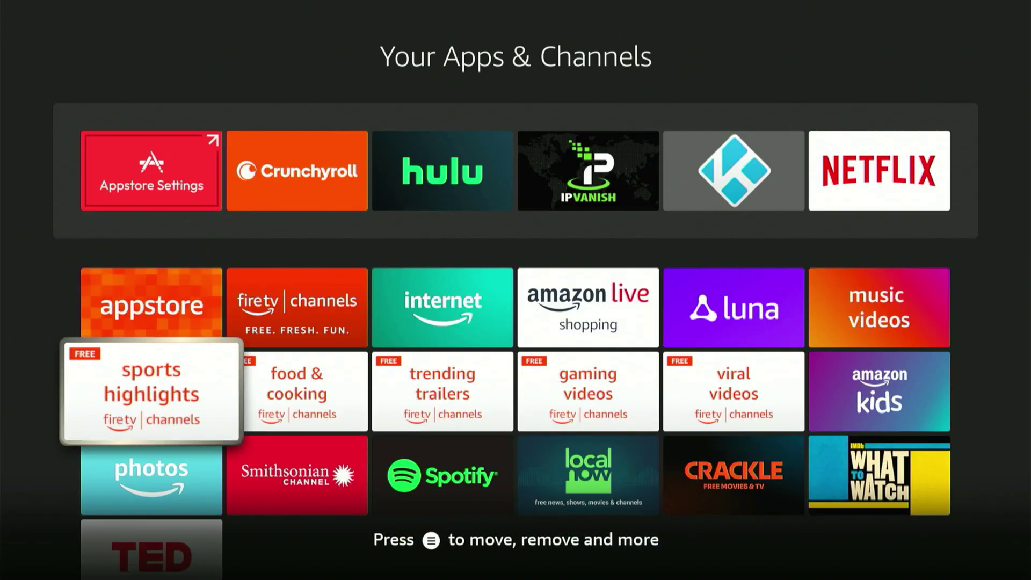
pyautogui.press('Right')
pyautogui.press('Right')
pyautogui.press('Right')
pyautogui.press('Right')
pyautogui.press('Right')
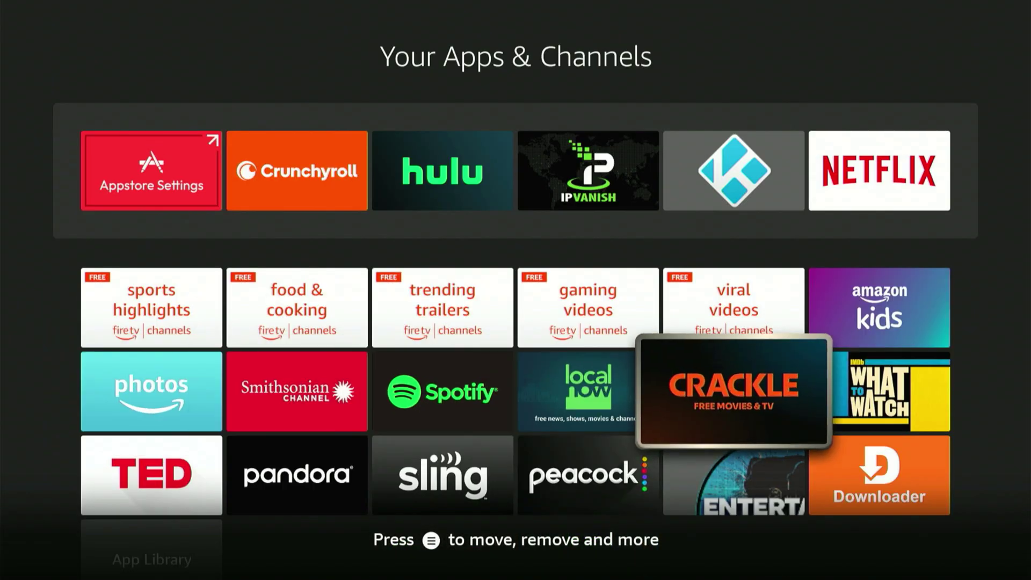
pyautogui.press('Down')
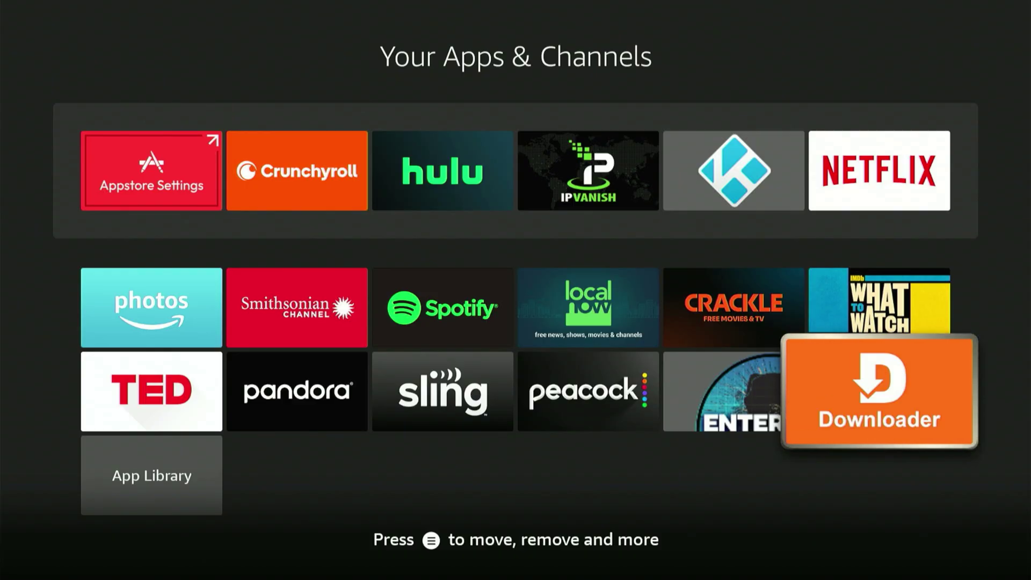
pyautogui.press('Return')
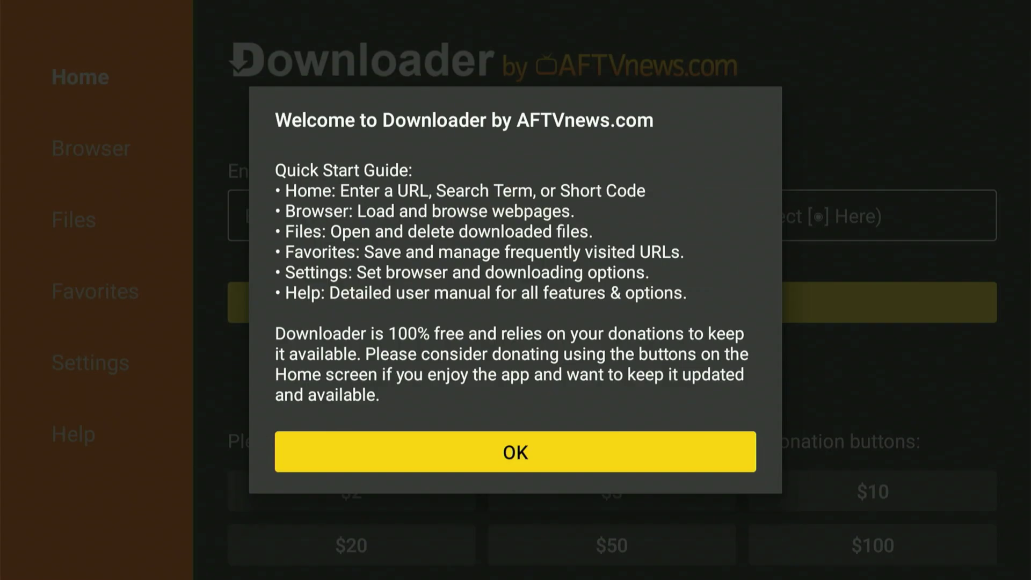
# Dismiss the welcome guide and select Downloader's URL field
pyautogui.press('Return')
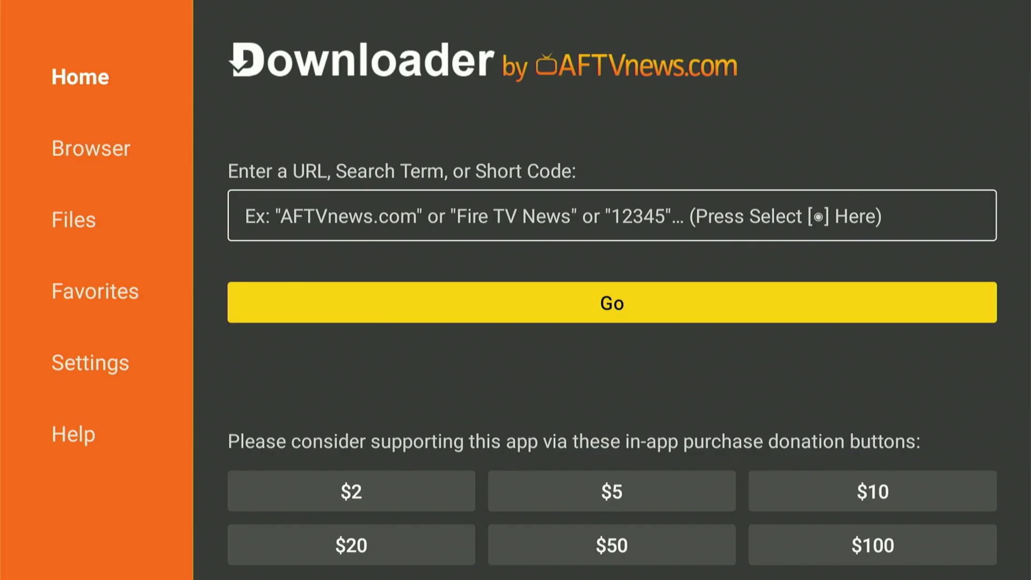
pyautogui.press('Up')
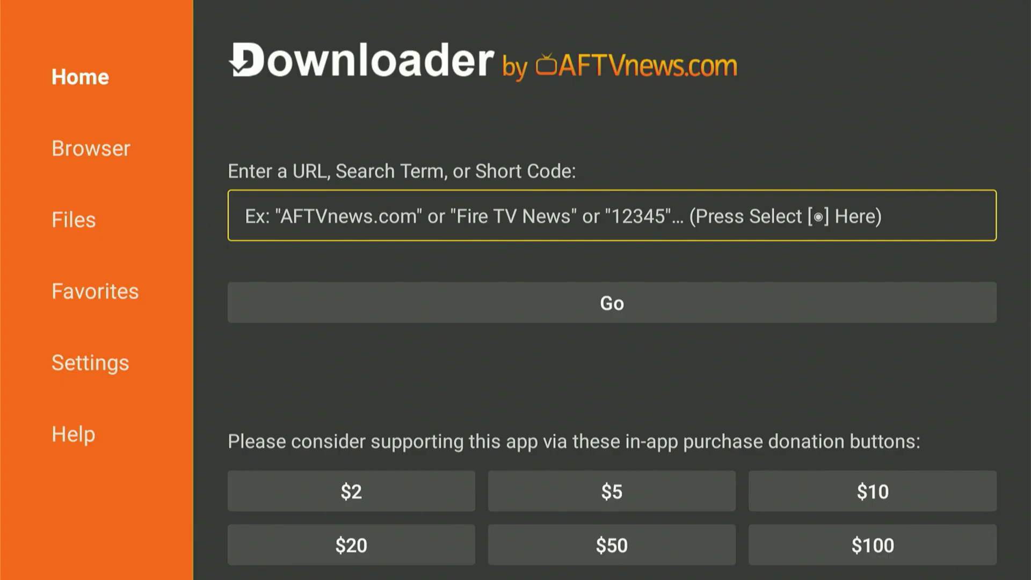
pyautogui.press('Return')
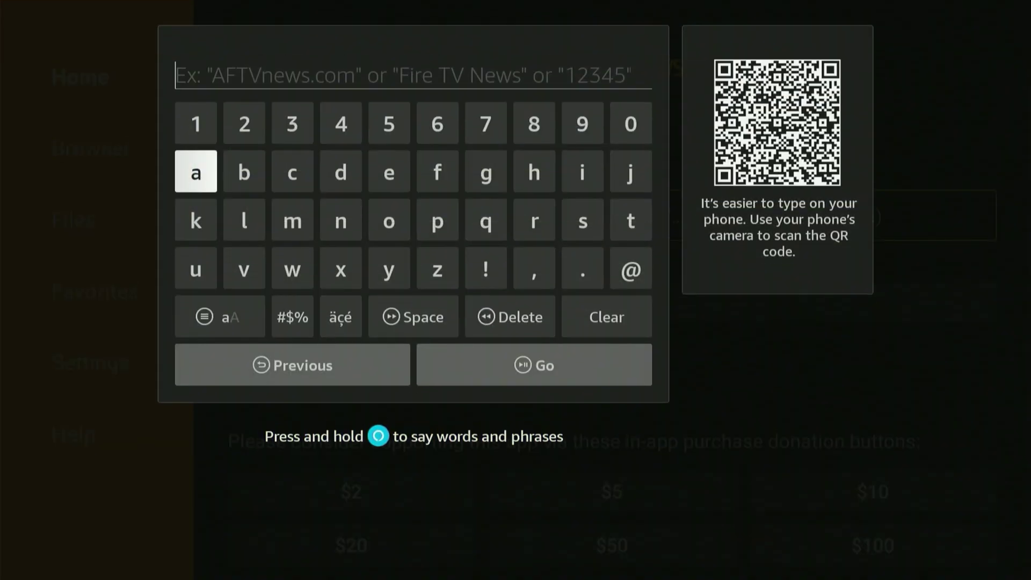
# Enter the code 3826020 on the on-screen number keys
pyautogui.press('Up')
pyautogui.press('Right')
pyautogui.press('Right')
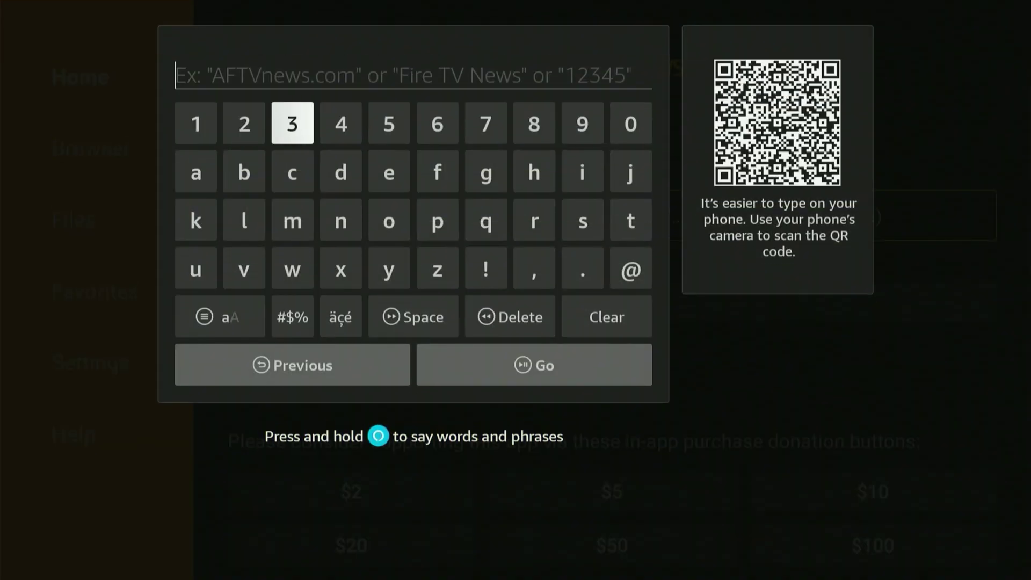
pyautogui.press('Return')
pyautogui.press('Right')
pyautogui.press('Right')
pyautogui.press('Right')
pyautogui.press('Right')
pyautogui.press('Right')
pyautogui.press('Return')
pyautogui.press('Right')
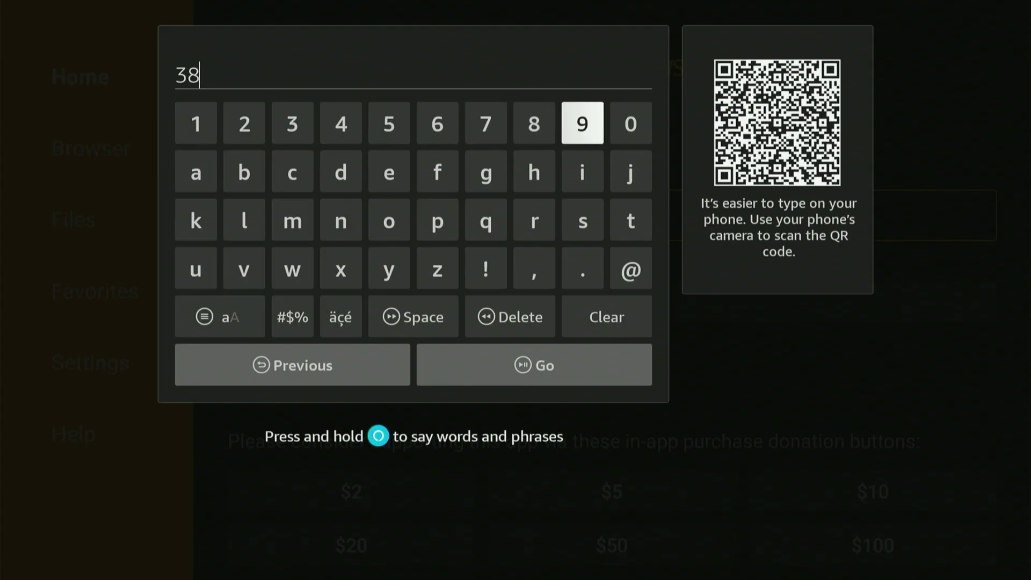
pyautogui.press('Right')
pyautogui.press('Right')
pyautogui.press('Right')
pyautogui.press('Return')
pyautogui.press('Right')
pyautogui.press('Right')
pyautogui.press('Right')
pyautogui.press('Right')
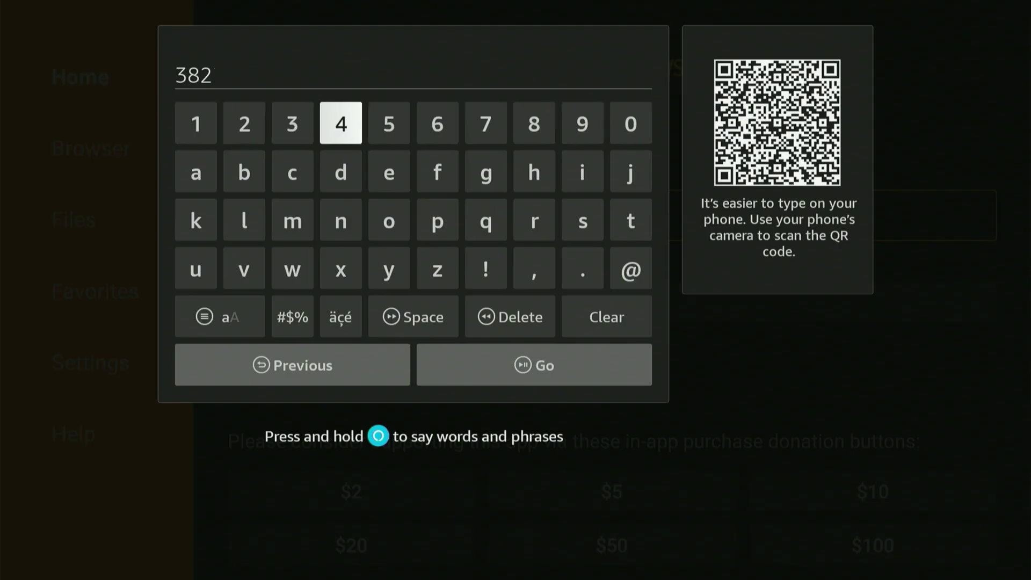
pyautogui.press('Return')
pyautogui.press('Right')
pyautogui.press('Right')
pyautogui.press('Right')
pyautogui.press('Right')
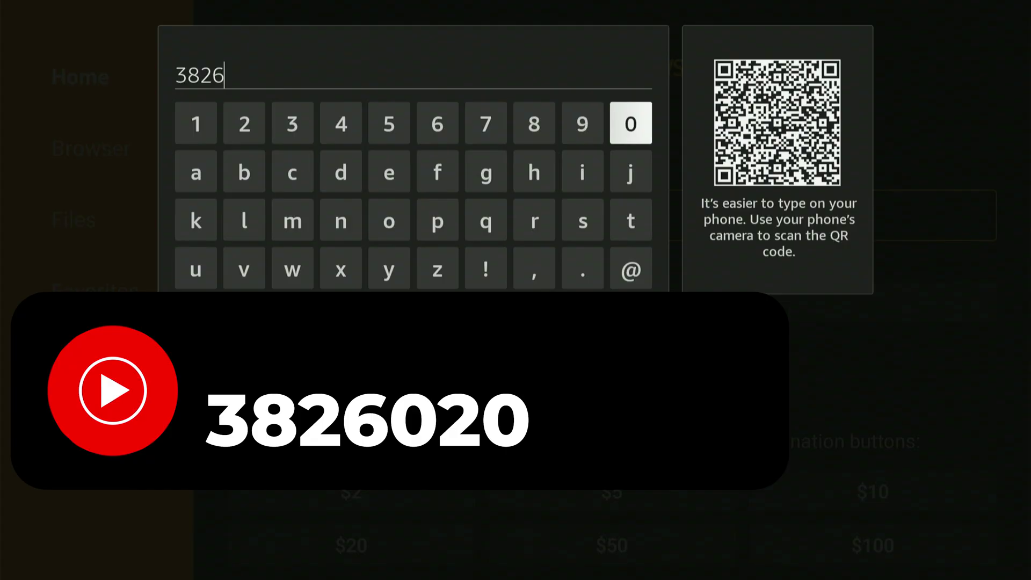
pyautogui.press('Return')
pyautogui.press('Right')
pyautogui.press('Right')
pyautogui.press('Return')
pyautogui.press('Right')
pyautogui.press('Right')
pyautogui.press('Right')
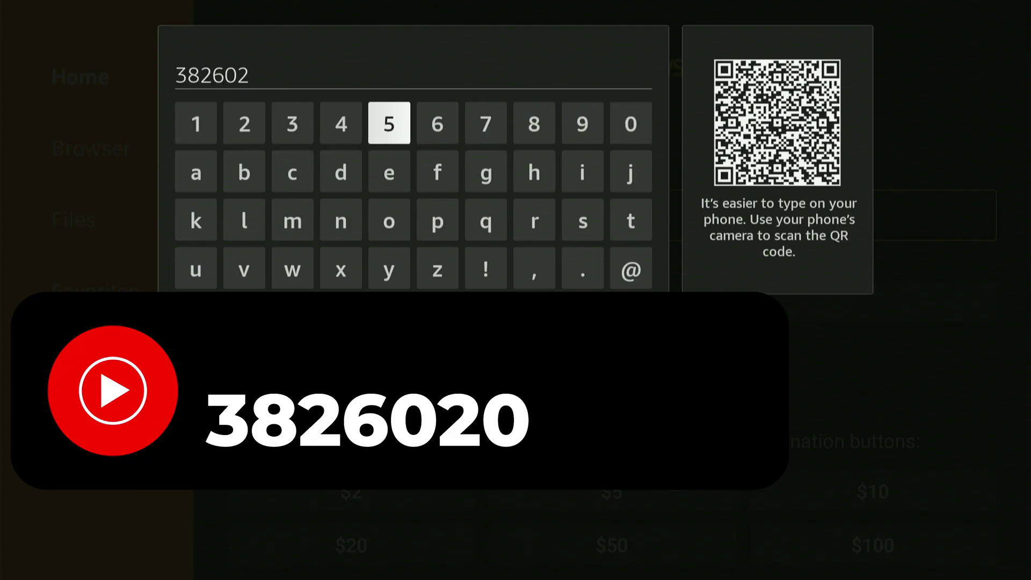
pyautogui.press('Right')
pyautogui.press('Right')
pyautogui.press('Right')
pyautogui.press('Right')
pyautogui.press('Right')
pyautogui.press('Return')
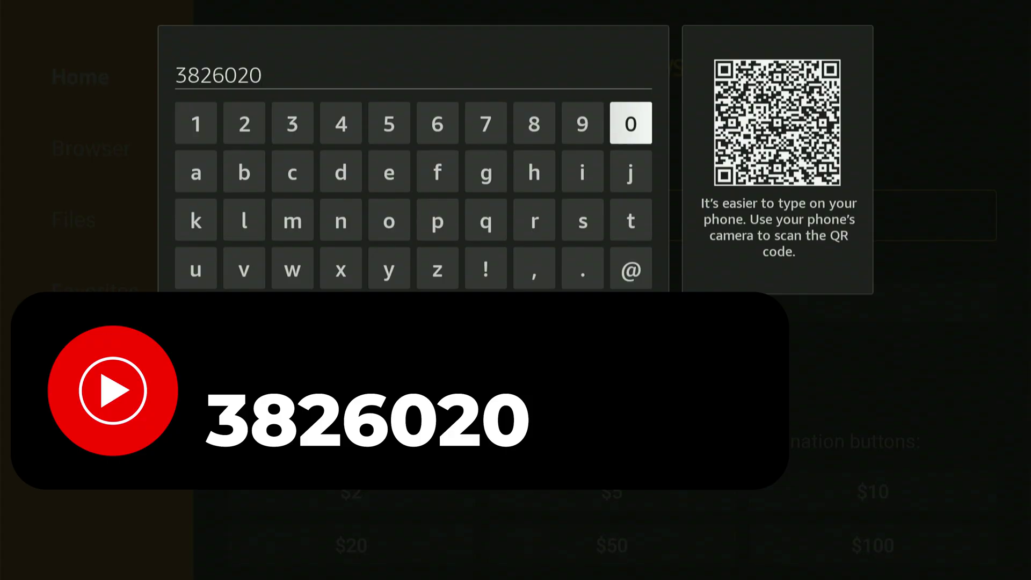
pyautogui.press('Down')
pyautogui.press('Down')
pyautogui.press('Down')
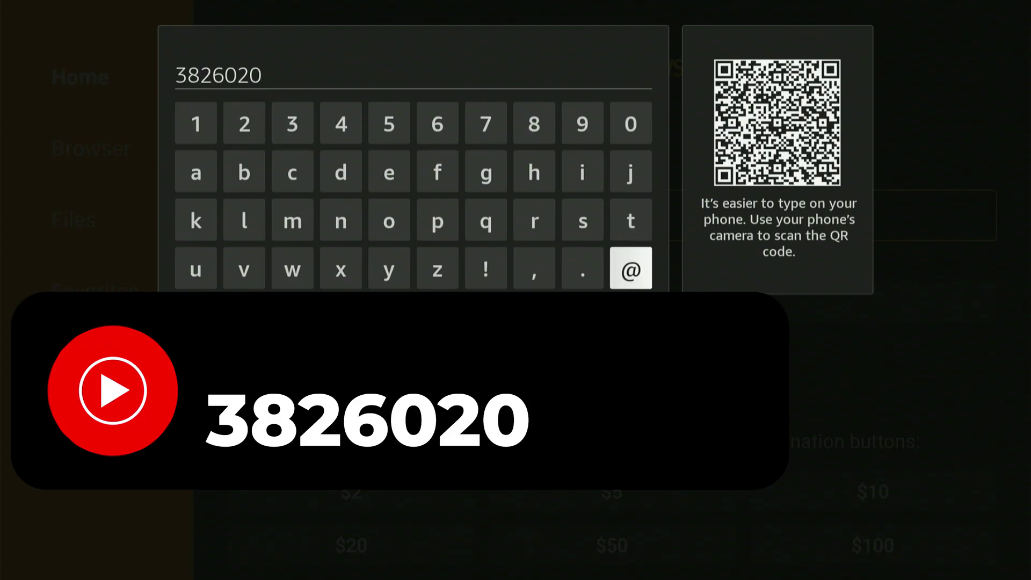
pyautogui.press('Down')
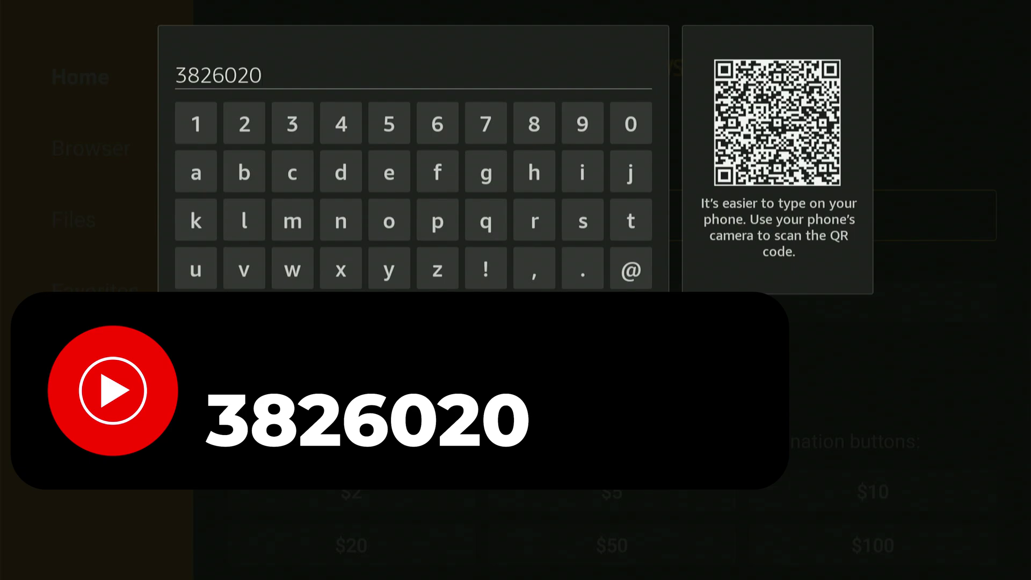
# Submit code 3826020 and let the AFTVnews redirect download UL(1).apk
pyautogui.press('Return')
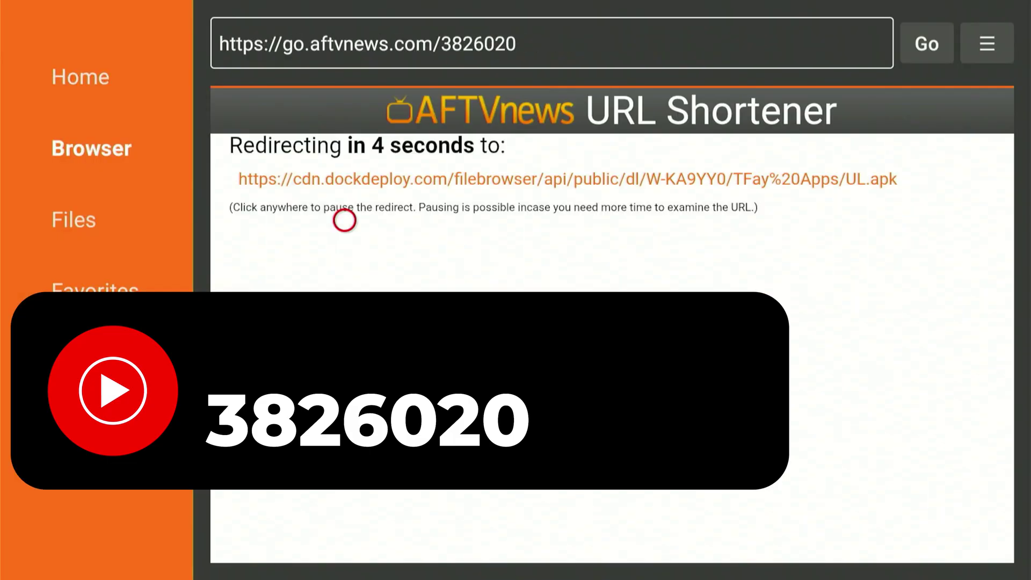
pyautogui.click(344, 221)
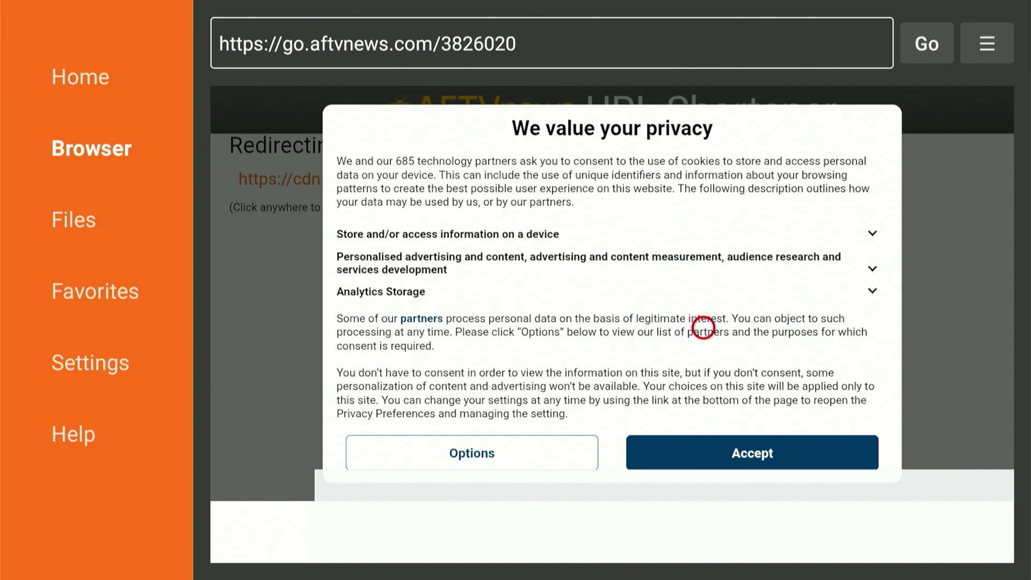
pyautogui.click(703, 453)
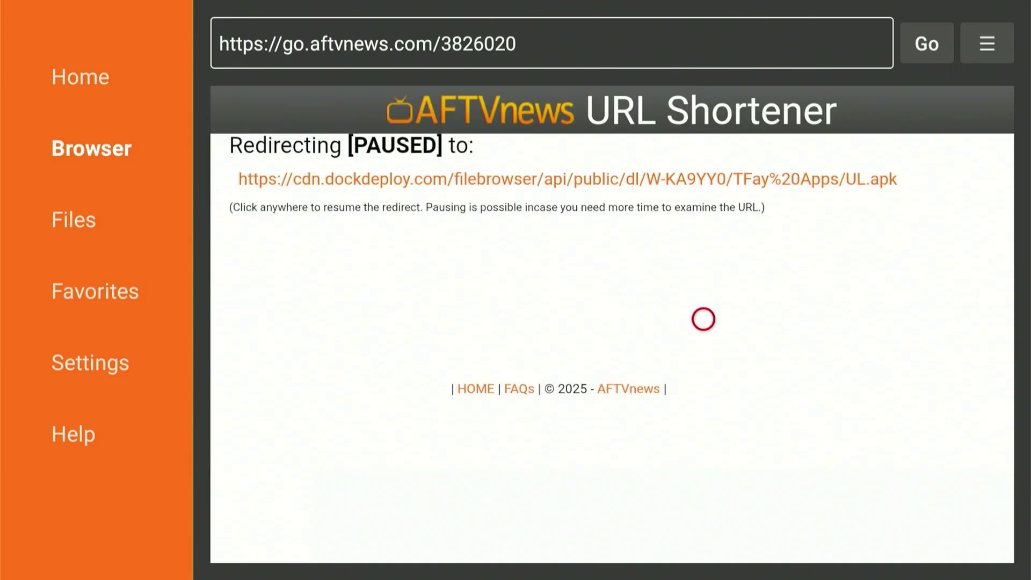
pyautogui.click(650, 184)
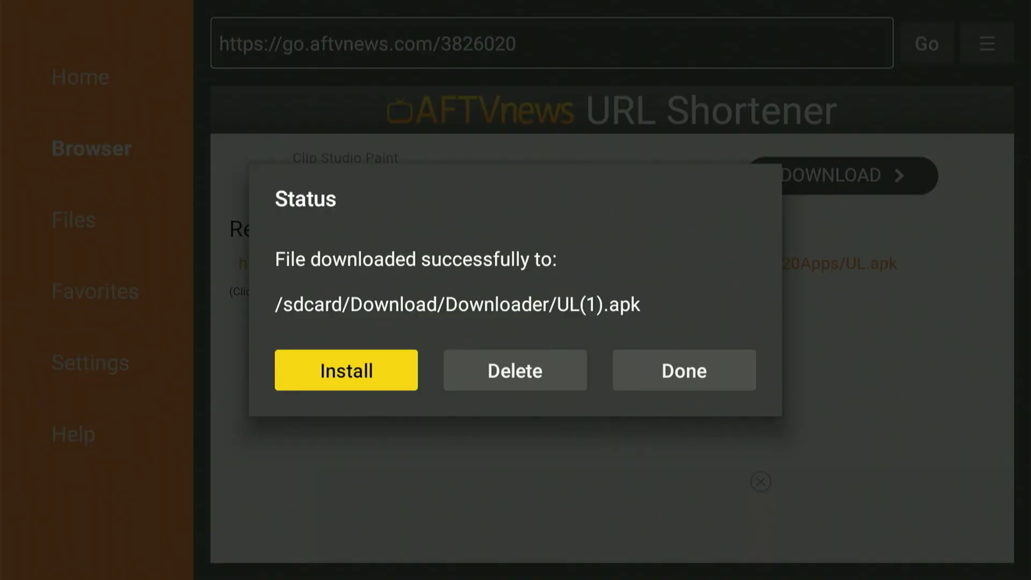
# Delete the downloaded /sdcard/Download/Downloader/UL(1).apk file
pyautogui.press('Right')
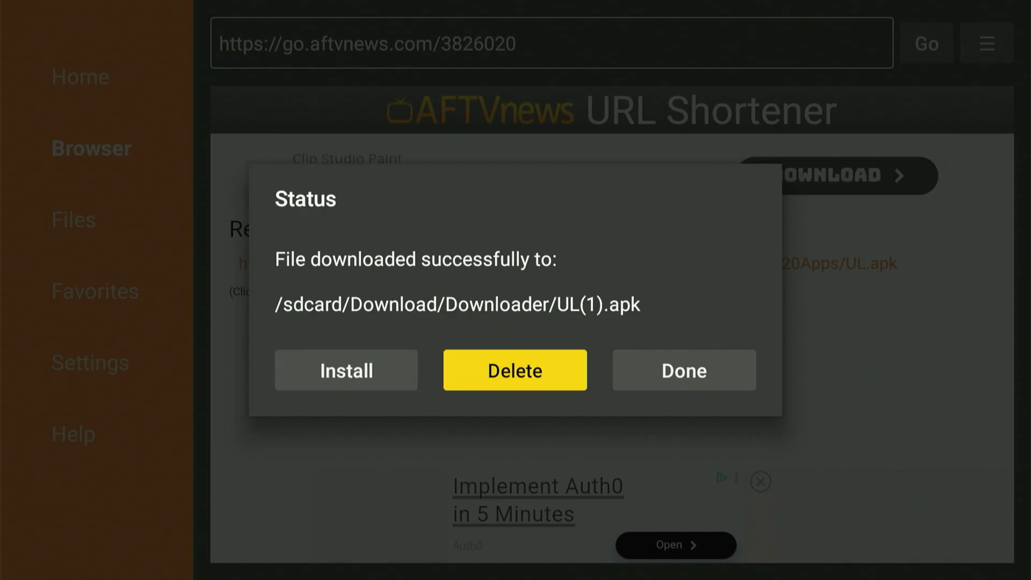
pyautogui.press('Return')
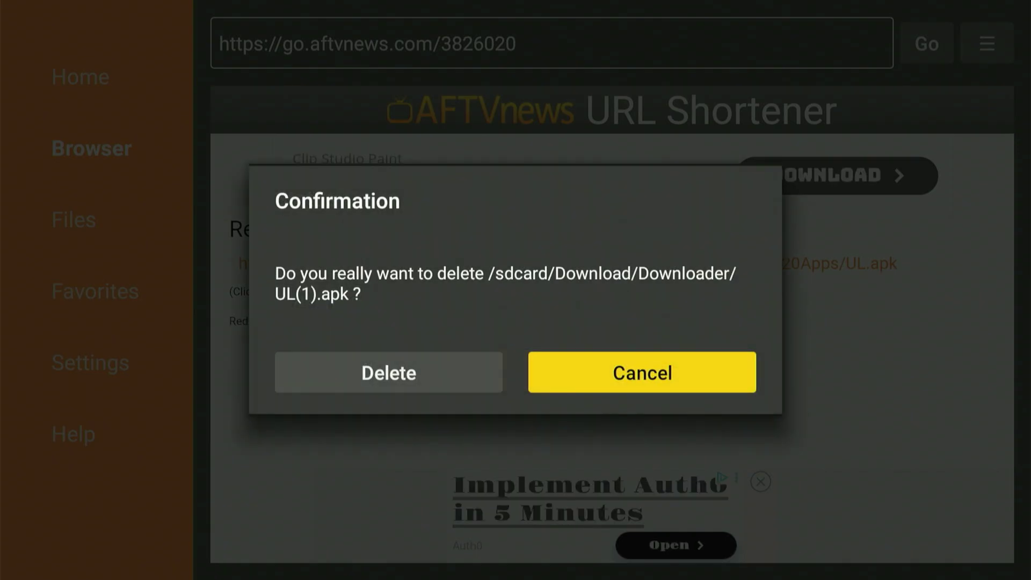
pyautogui.press('Left')
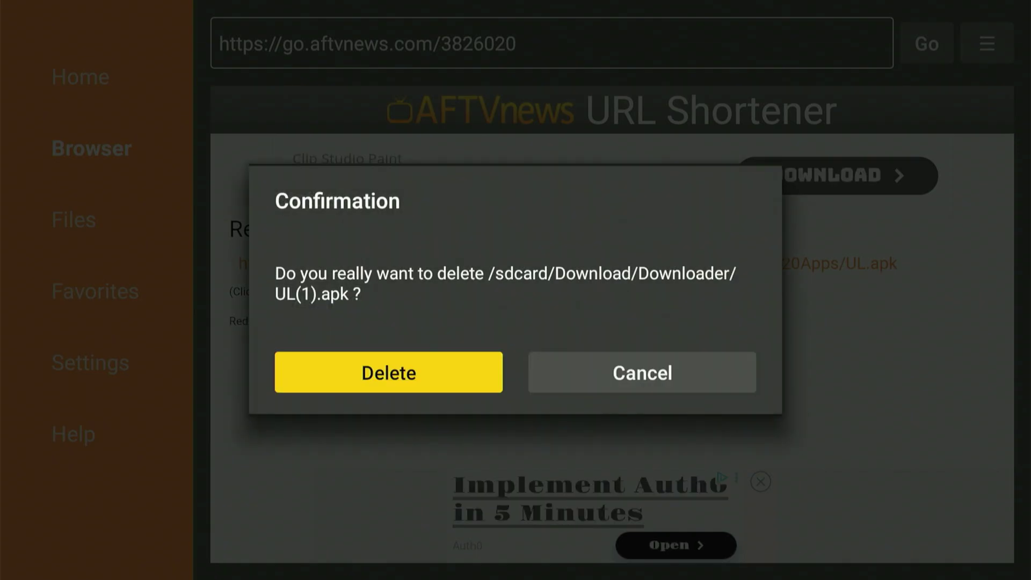
pyautogui.press('Return')
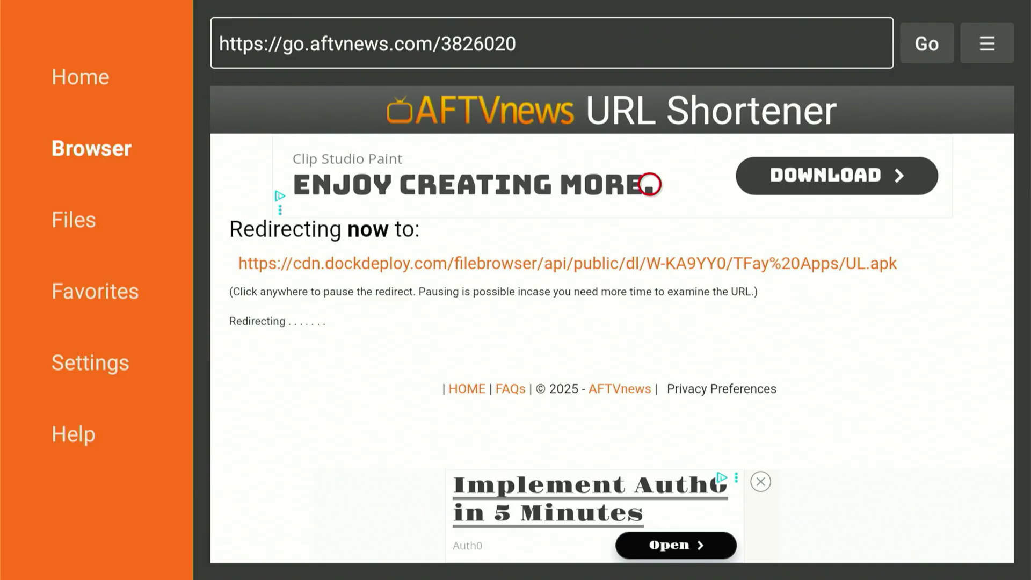
# Go home and open Settings > My Fire TV > Developer options
pyautogui.press('Home')
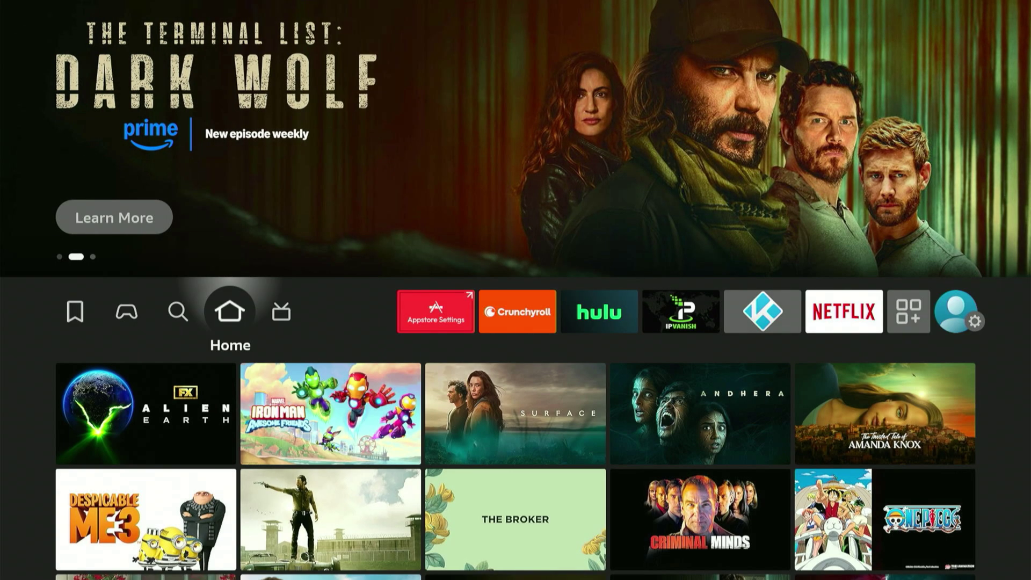
pyautogui.press('Right')
pyautogui.press('Right')
pyautogui.press('Right')
pyautogui.press('Right')
pyautogui.press('Right')
pyautogui.press('Right')
pyautogui.press('Right')
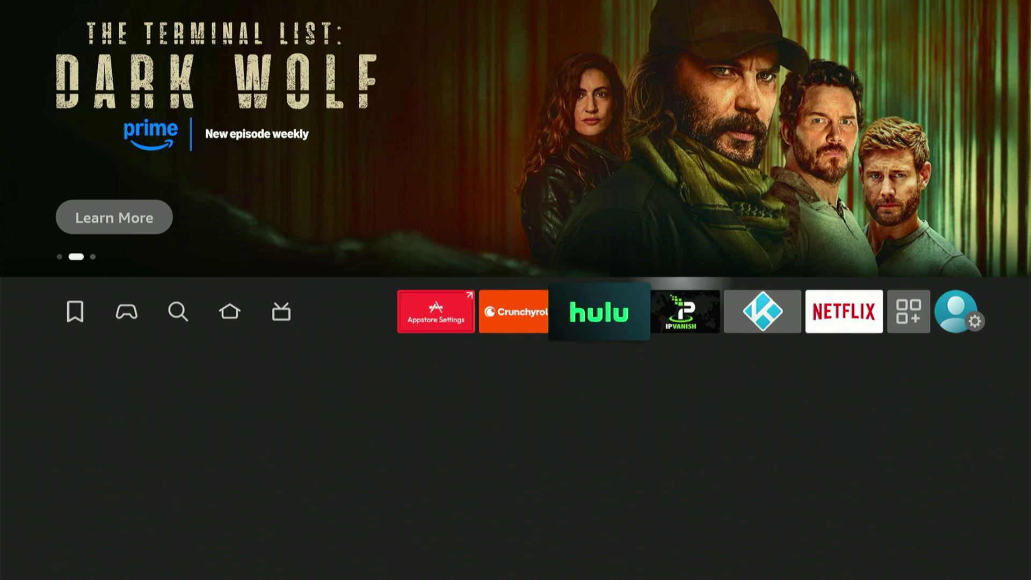
pyautogui.press('Right')
pyautogui.press('Down')
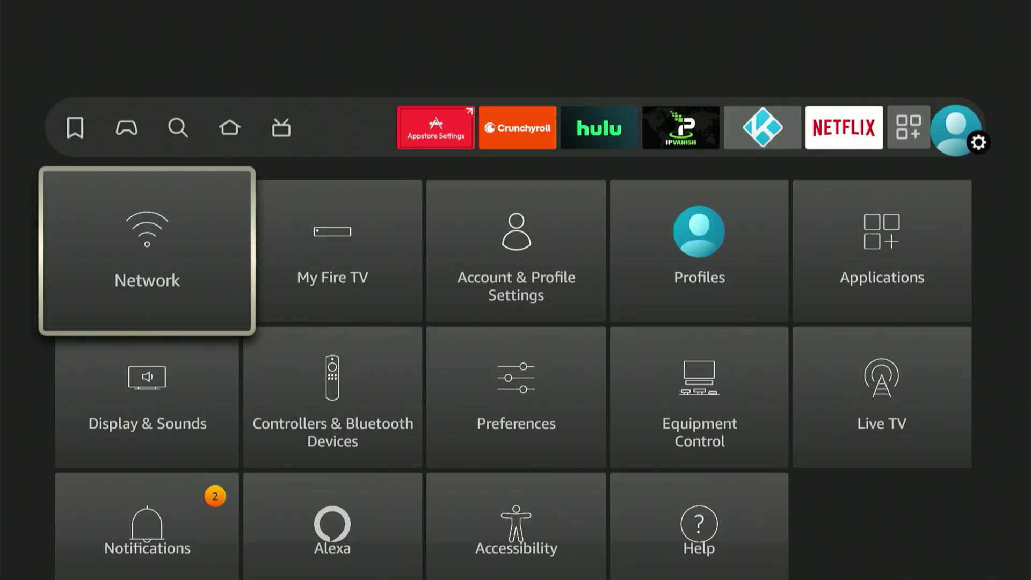
pyautogui.press('Right')
pyautogui.press('Return')
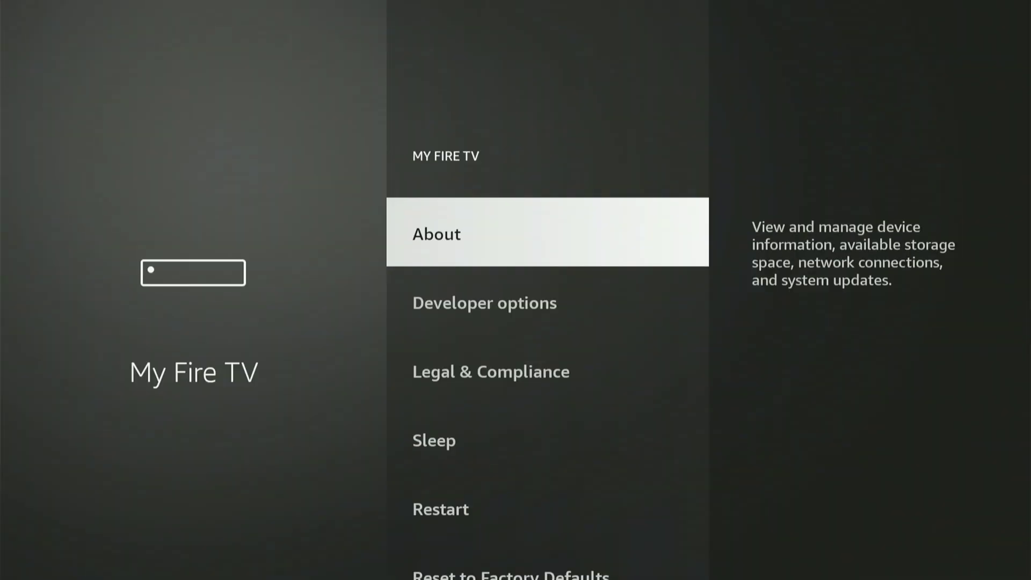
pyautogui.press('Down')
pyautogui.press('Return')
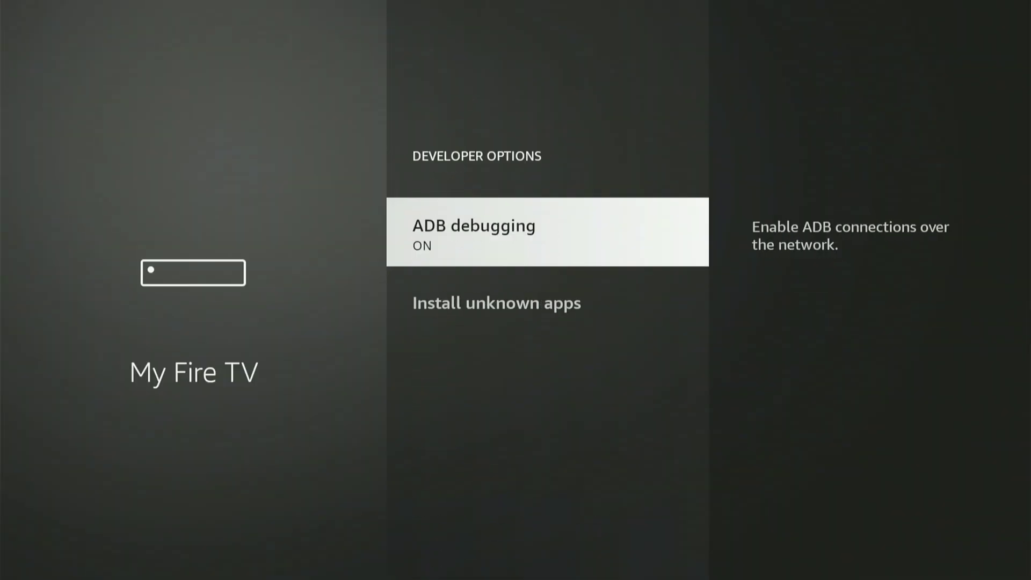
# Under Install unknown apps, switch Unlinked to ON
pyautogui.press('Down')
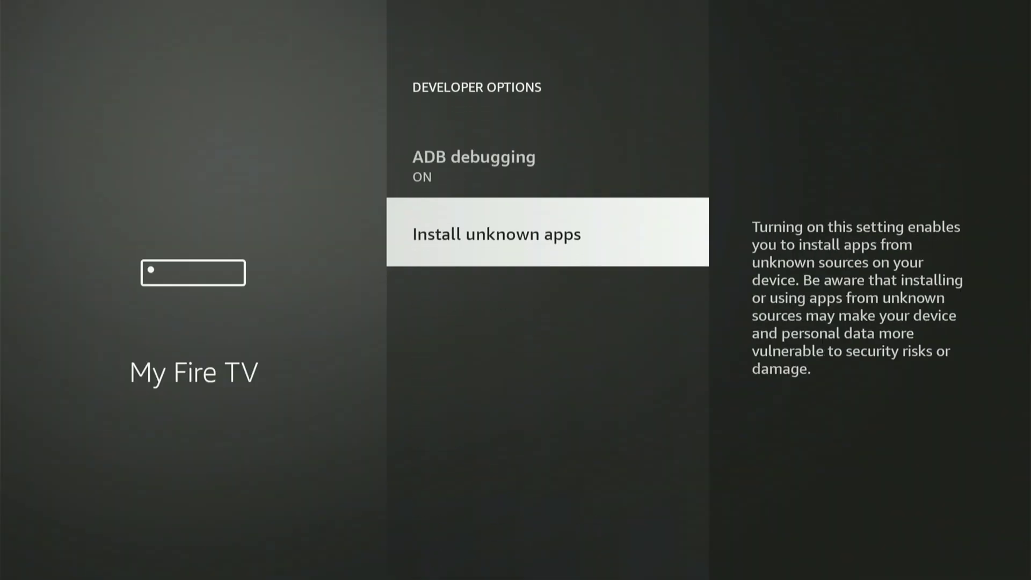
pyautogui.press('Return')
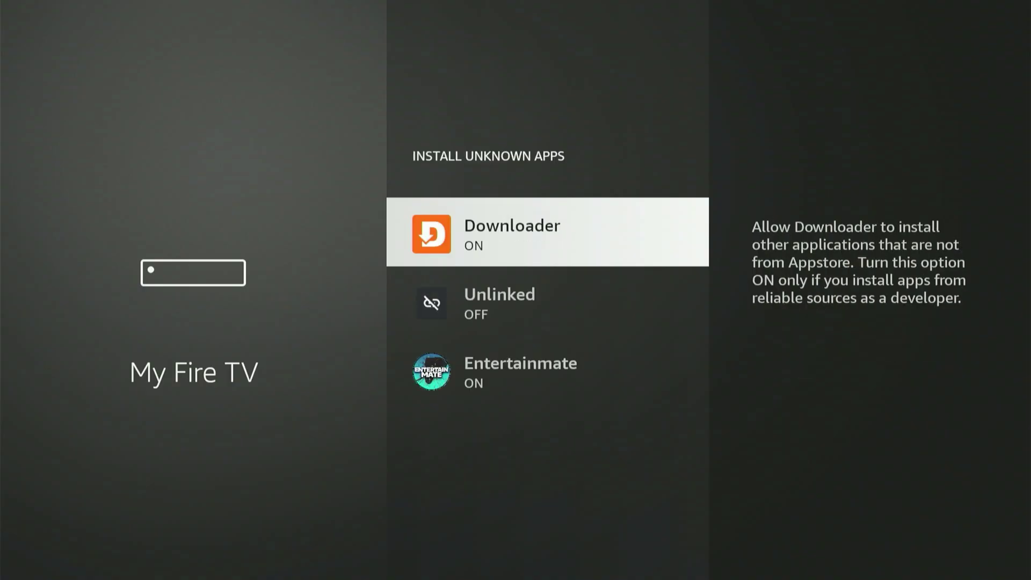
pyautogui.press('Down')
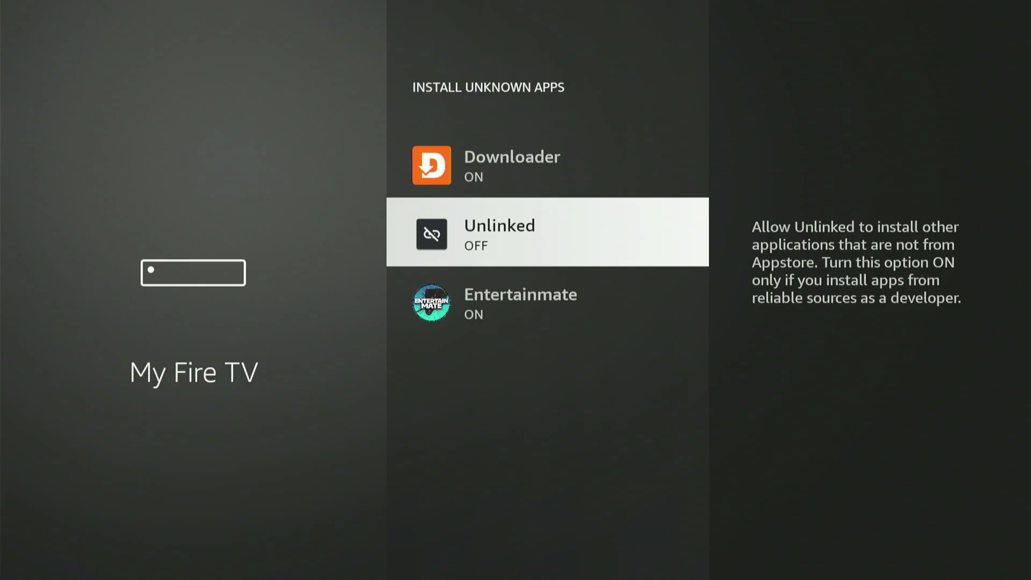
pyautogui.press('Return')
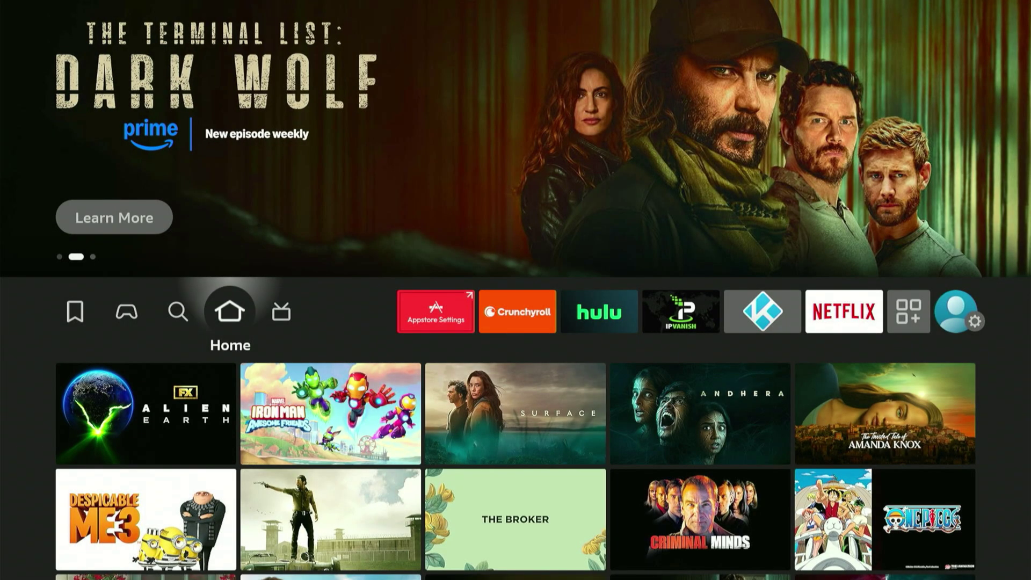
# Open Your Apps & Channels and move down the grid to Unlinked
pyautogui.press('Right')
pyautogui.press('Right')
pyautogui.press('Right')
pyautogui.press('Right')
pyautogui.press('Right')
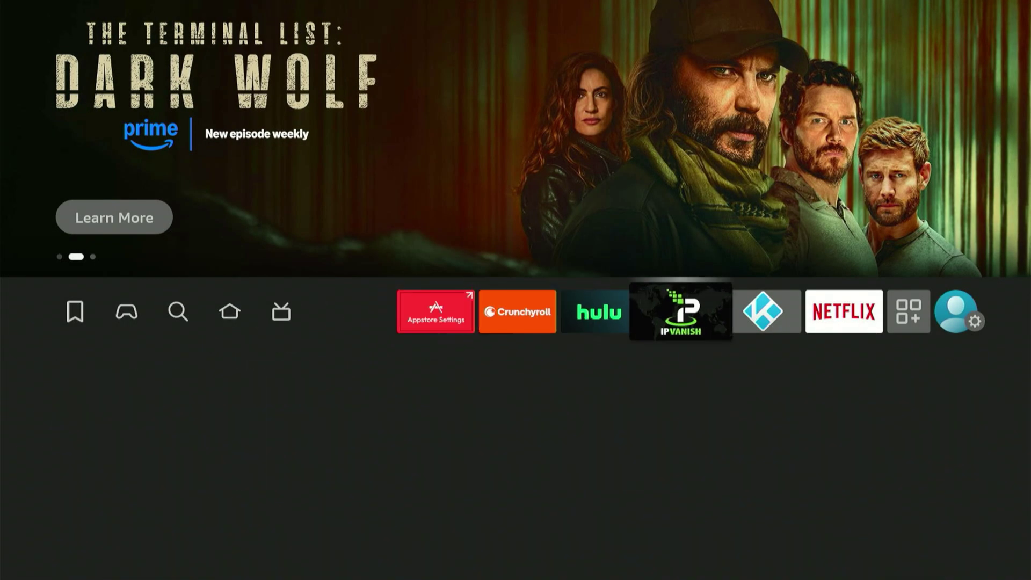
pyautogui.press('Right')
pyautogui.press('Right')
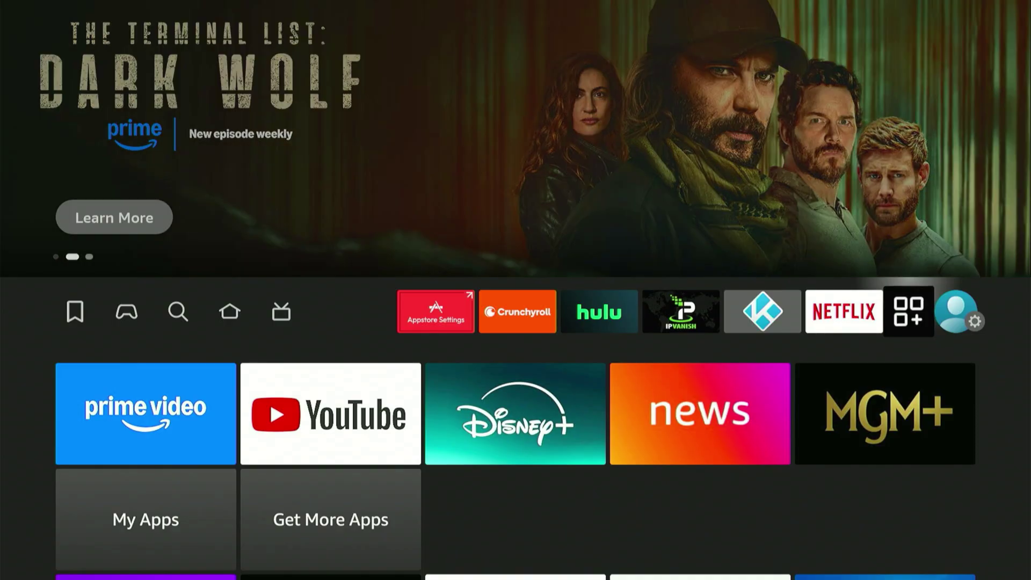
pyautogui.press('Return')
pyautogui.press('Down')
pyautogui.press('Down')
pyautogui.press('Down')
pyautogui.press('Down')
pyautogui.press('Down')
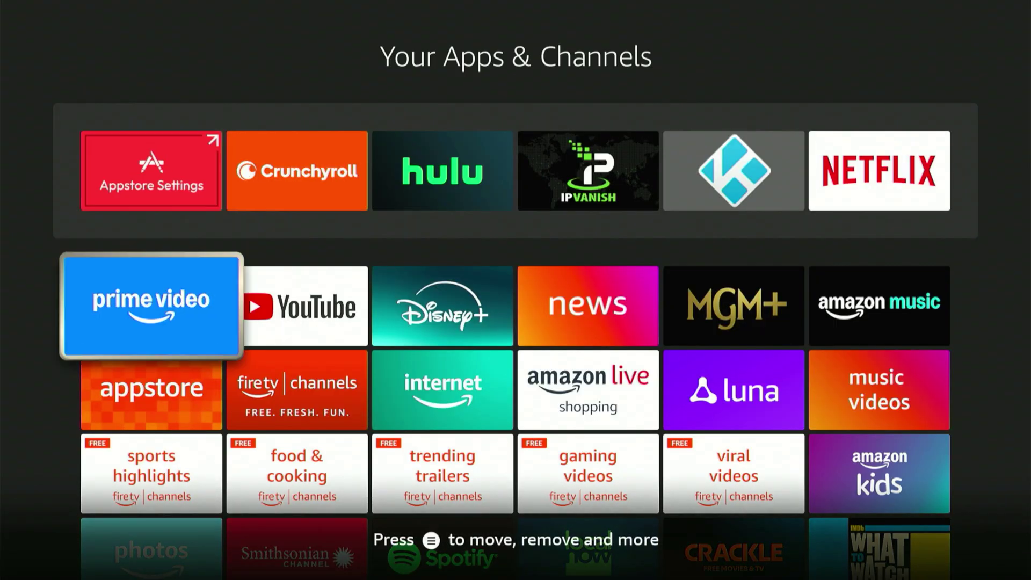
pyautogui.press('Down')
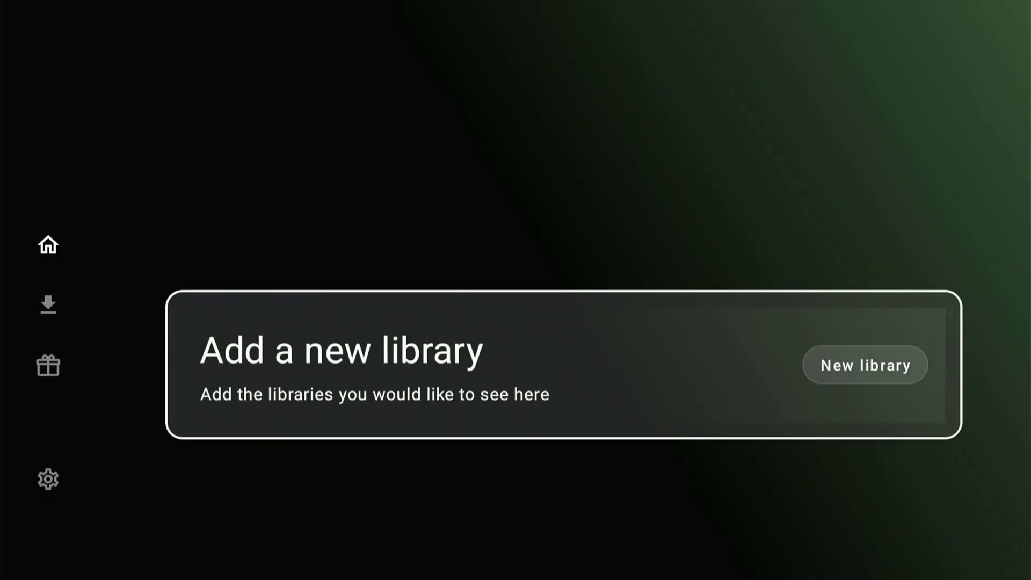
# Start a new library code entry and spell 'fire' on the on-screen keyboard
pyautogui.press('Return')
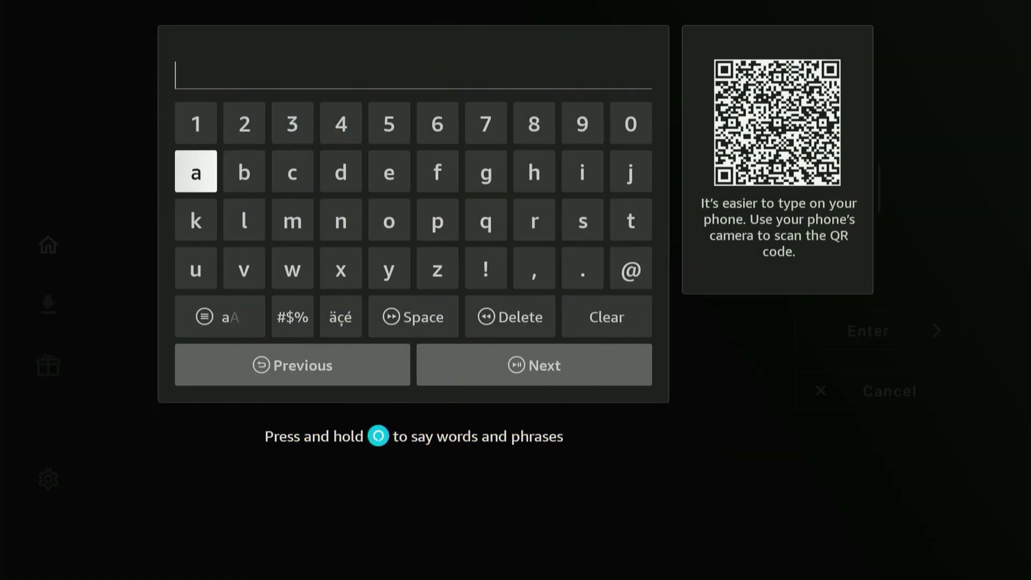
pyautogui.press('Right')
pyautogui.press('Right')
pyautogui.press('Up')
pyautogui.press('Right')
pyautogui.press('Right')
pyautogui.press('Right')
pyautogui.press('Right')
pyautogui.press('Right')
pyautogui.press('Right')
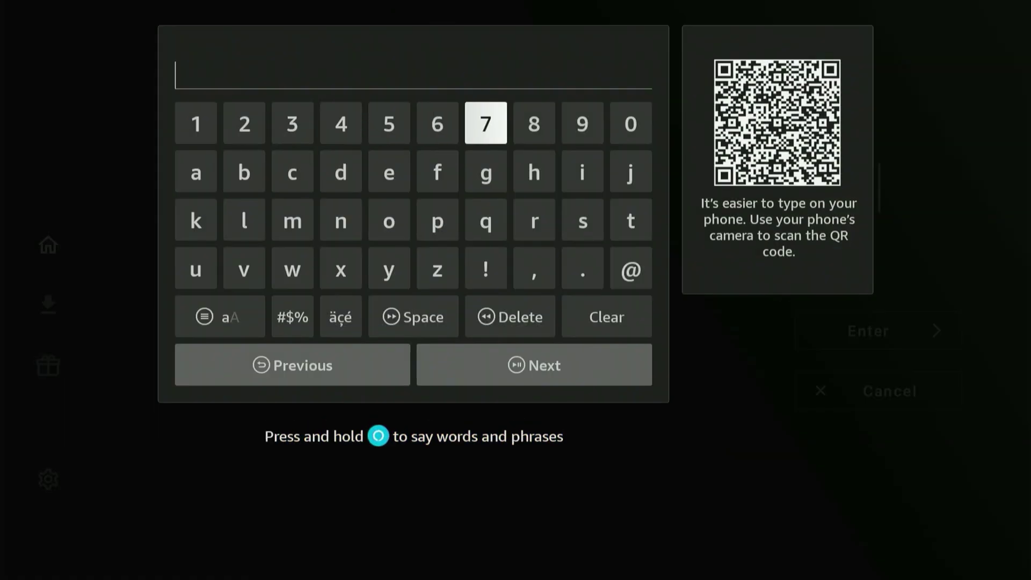
pyautogui.press('Down')
pyautogui.press('Up')
pyautogui.press('Right')
pyautogui.press('Right')
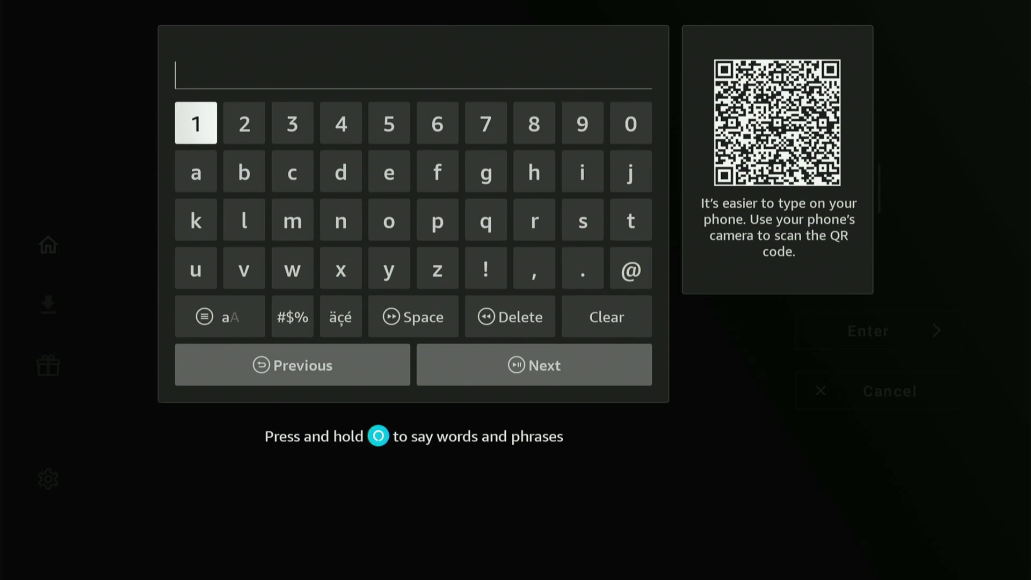
pyautogui.press('Down')
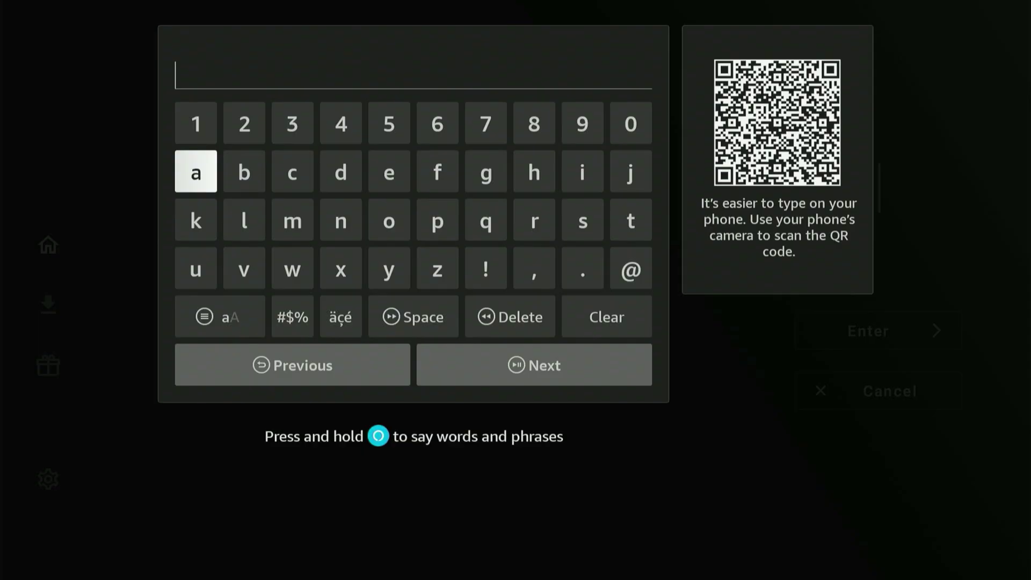
pyautogui.press('Right')
pyautogui.press('Right')
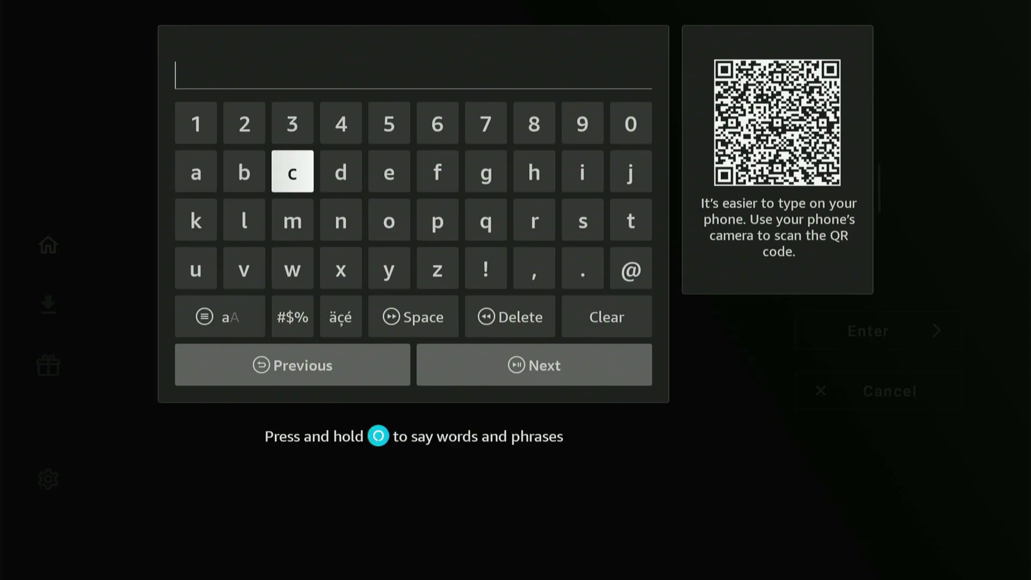
pyautogui.press('Right')
pyautogui.press('Right')
pyautogui.press('Right')
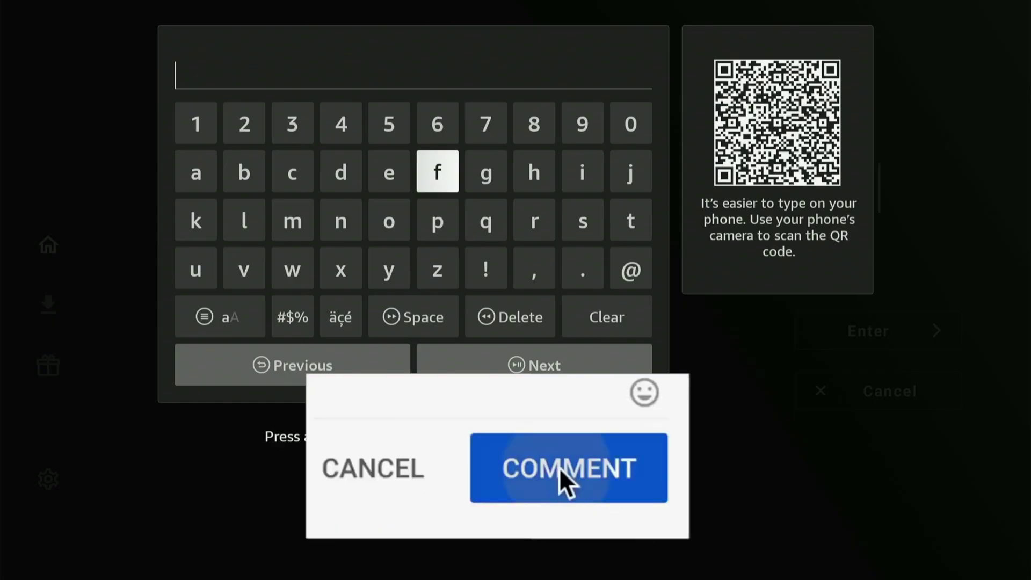
pyautogui.press('Down')
pyautogui.press('Up')
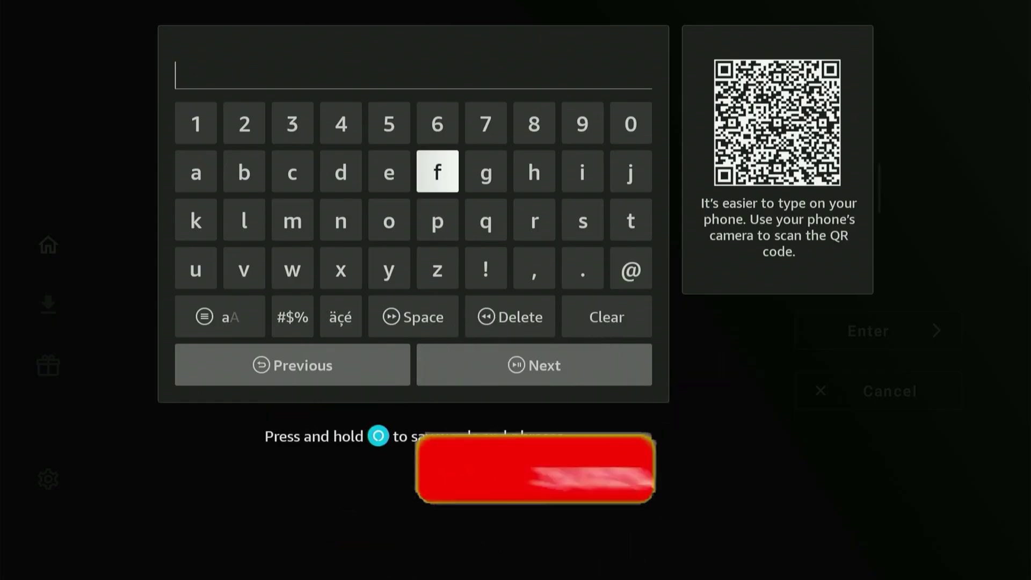
pyautogui.write('f')
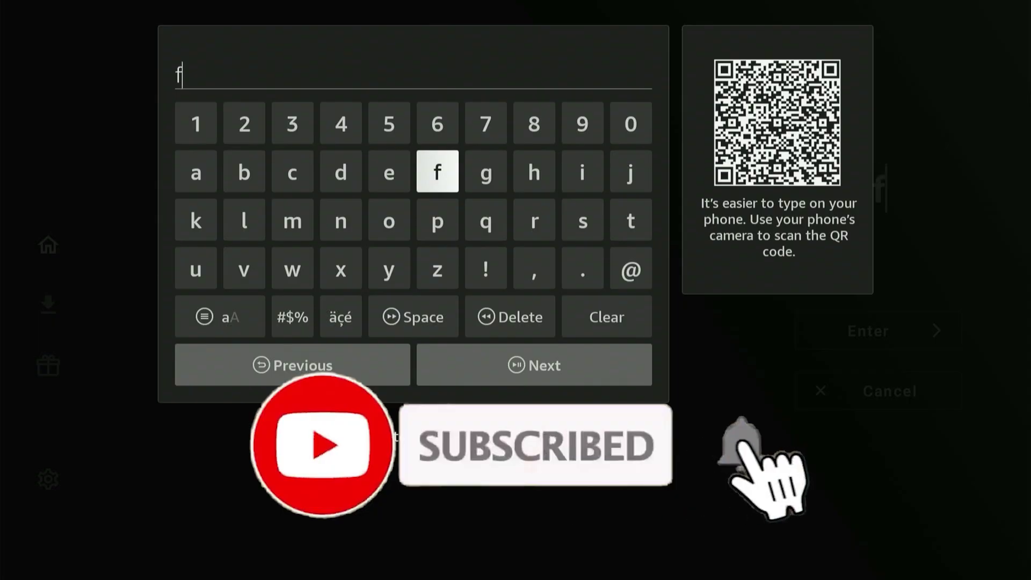
pyautogui.press('Right')
pyautogui.press('Right')
pyautogui.press('Right')
pyautogui.write('i')
pyautogui.press('Down')
pyautogui.press('Left')
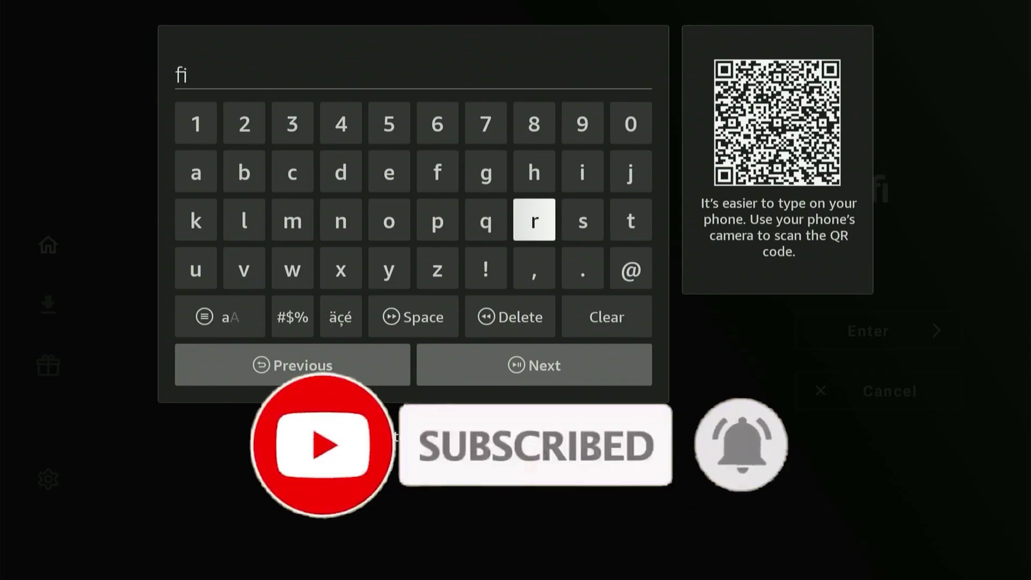
pyautogui.write('r')
pyautogui.press('Left')
pyautogui.press('Left')
pyautogui.press('Up')
pyautogui.press('Left')
pyautogui.write('e')
# Add 'tweaks' so the search field reads 'firetweaks', ready to submit
pyautogui.press('Down')
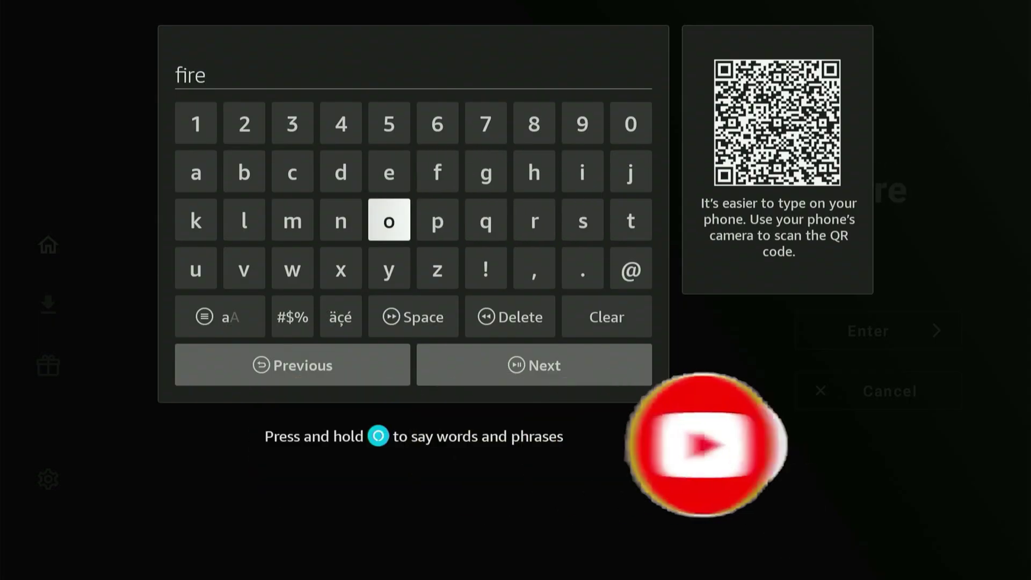
pyautogui.press('Right')
pyautogui.press('Right')
pyautogui.press('Right')
pyautogui.press('Right')
pyautogui.press('Right')
pyautogui.write('t')
pyautogui.press('Left')
pyautogui.press('Left')
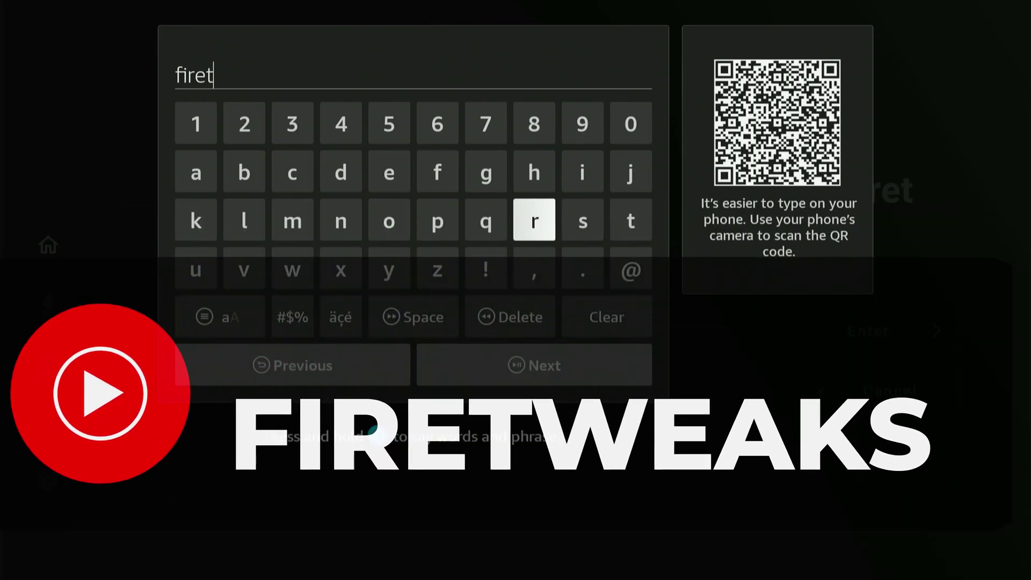
pyautogui.press('Left')
pyautogui.press('Left')
pyautogui.press('Left')
pyautogui.press('Left')
pyautogui.press('Left')
pyautogui.press('Down')
pyautogui.write('w')
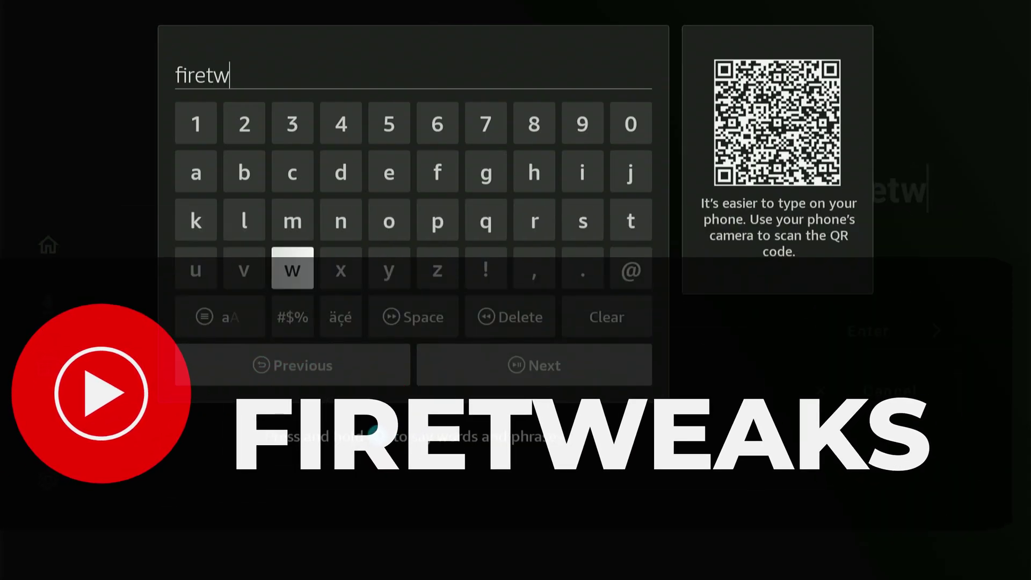
pyautogui.press('Up')
pyautogui.press('Up')
pyautogui.press('Right')
pyautogui.press('Right')
pyautogui.write('e')
pyautogui.press('Left')
pyautogui.press('Left')
pyautogui.press('Left')
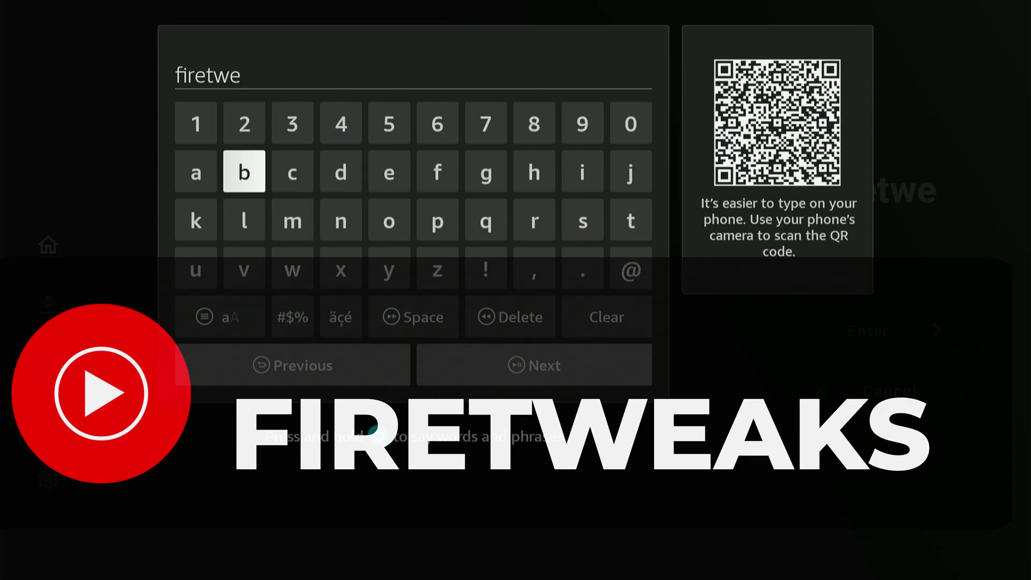
pyautogui.press('Left')
pyautogui.write('a')
pyautogui.press('Down')
pyautogui.write('k')
pyautogui.press('Right')
pyautogui.press('Right')
pyautogui.press('Right')
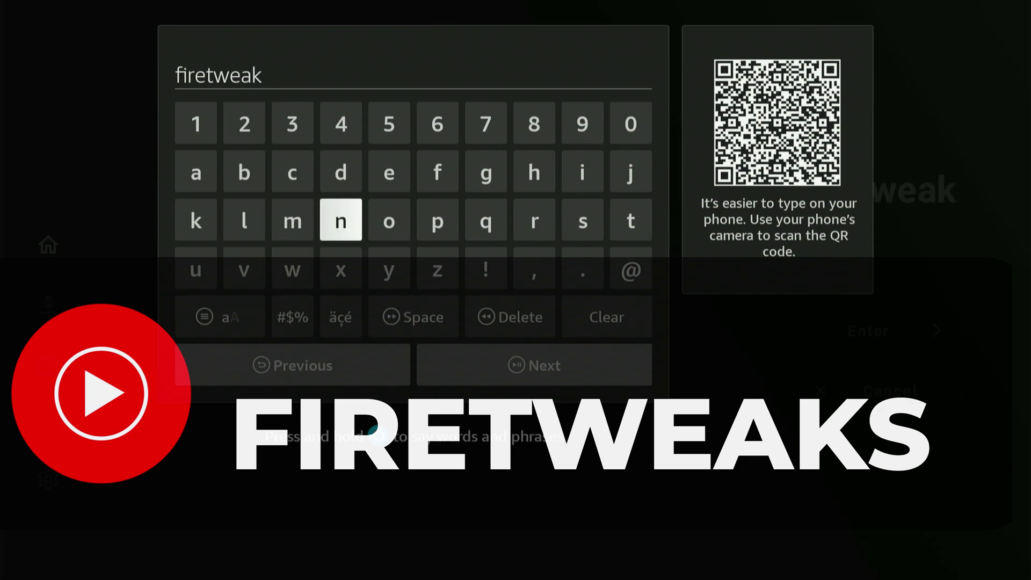
pyautogui.press('Right')
pyautogui.press('Right')
pyautogui.press('Right')
pyautogui.press('Right')
pyautogui.press('Right')
pyautogui.write('s')
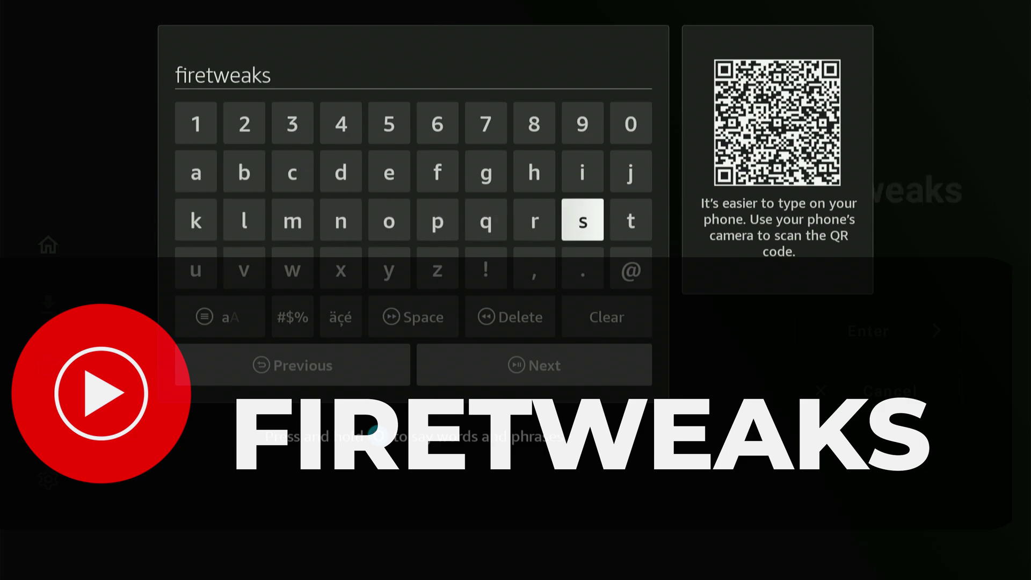
pyautogui.press('Down')
pyautogui.press('Down')
pyautogui.press('Down')
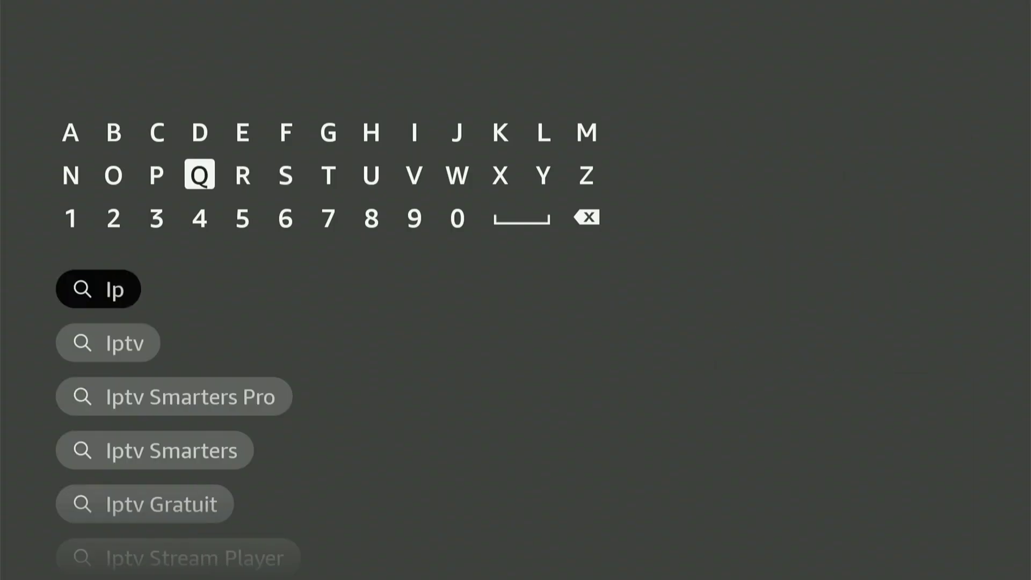
# Type 'Ipva', pick the 'Ipvanish For Fire Stick' suggestion and run the search
pyautogui.press('Return')
pyautogui.press('Left')
pyautogui.press('Left')
pyautogui.press('Left')
pyautogui.press('Left')
pyautogui.press('Left')
pyautogui.press('Left')
pyautogui.press('Left')
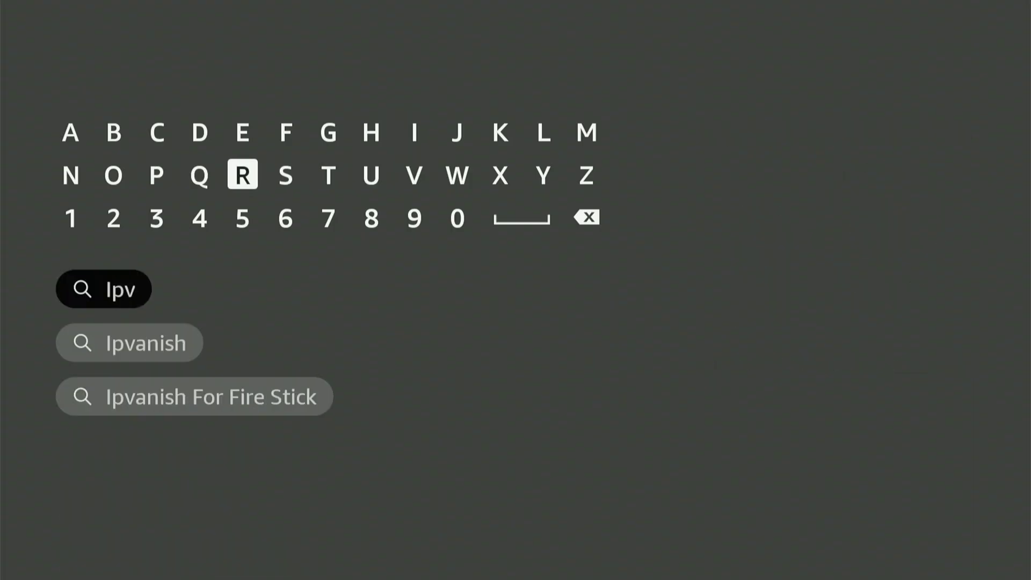
pyautogui.press('Up')
pyautogui.press('Left')
pyautogui.press('Return')
pyautogui.press('Right')
pyautogui.press('Right')
pyautogui.press('Right')
pyautogui.press('Right')
pyautogui.press('Right')
pyautogui.press('Right')
pyautogui.press('Right')
pyautogui.press('Right')
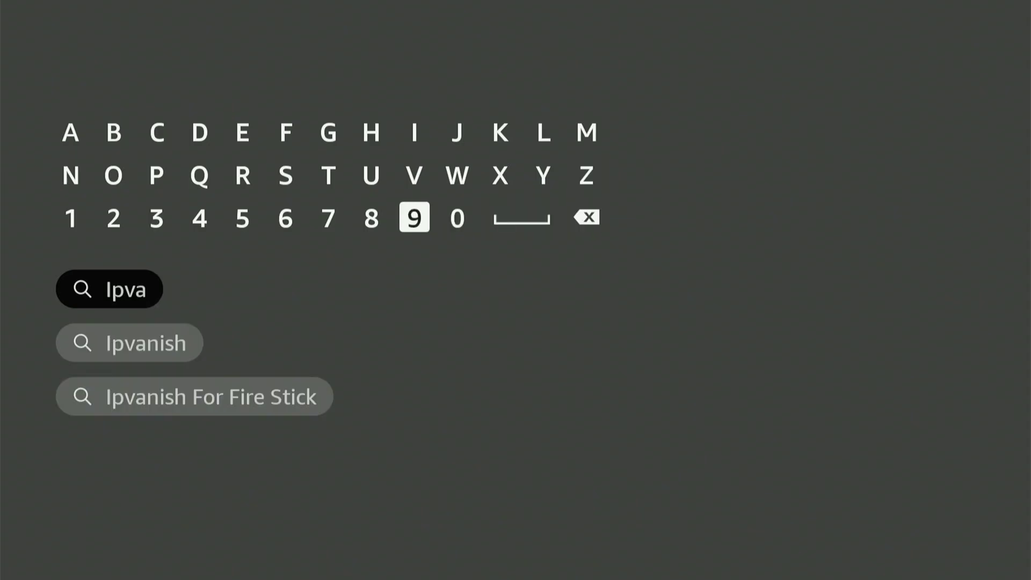
pyautogui.press('Down')
pyautogui.press('Down')
pyautogui.press('Down')
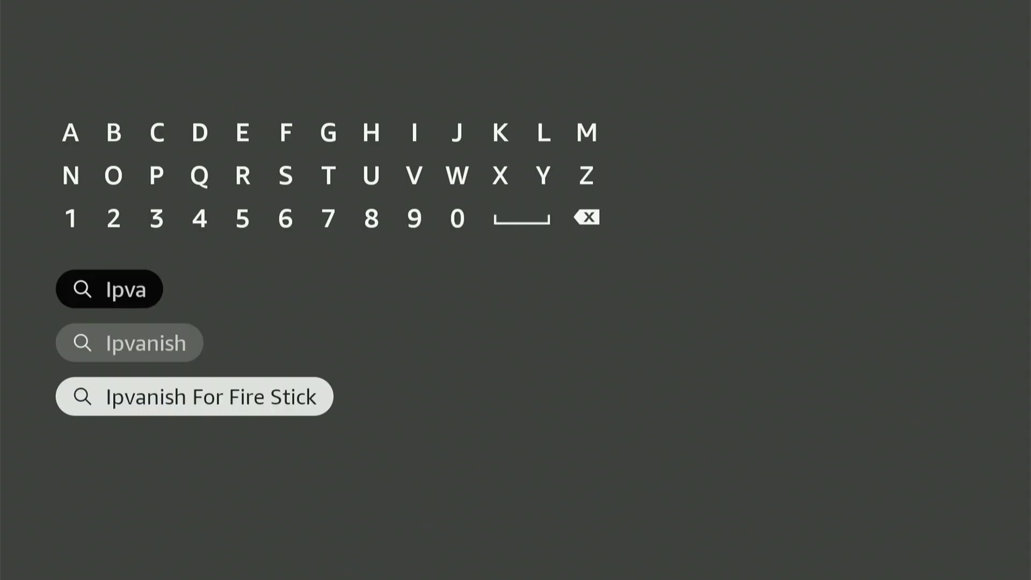
pyautogui.press('Return')
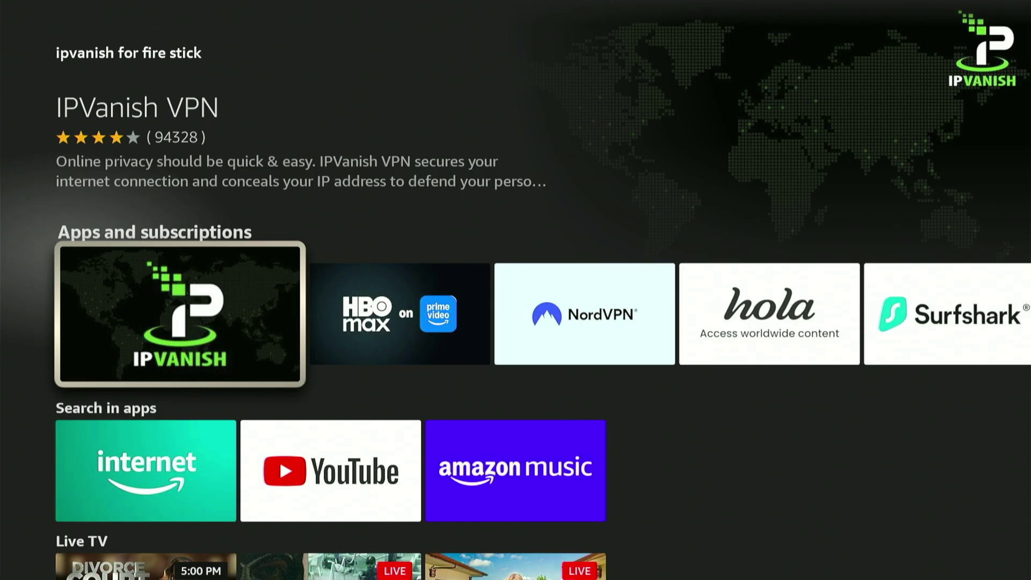
# Download the IPVanish VPN app, launch it and connect to a Canada server
pyautogui.press('Return')
pyautogui.press('Return')
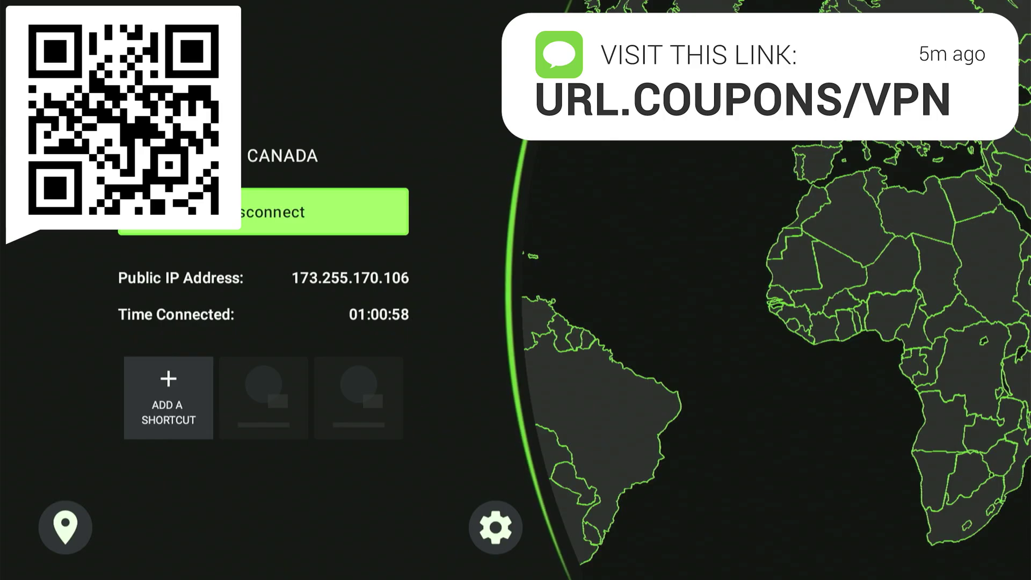
# In IPVanish settings, turn on Connect on Android Startup and Auto-connect on IPVanish launch, then go Home
pyautogui.click(495, 528)
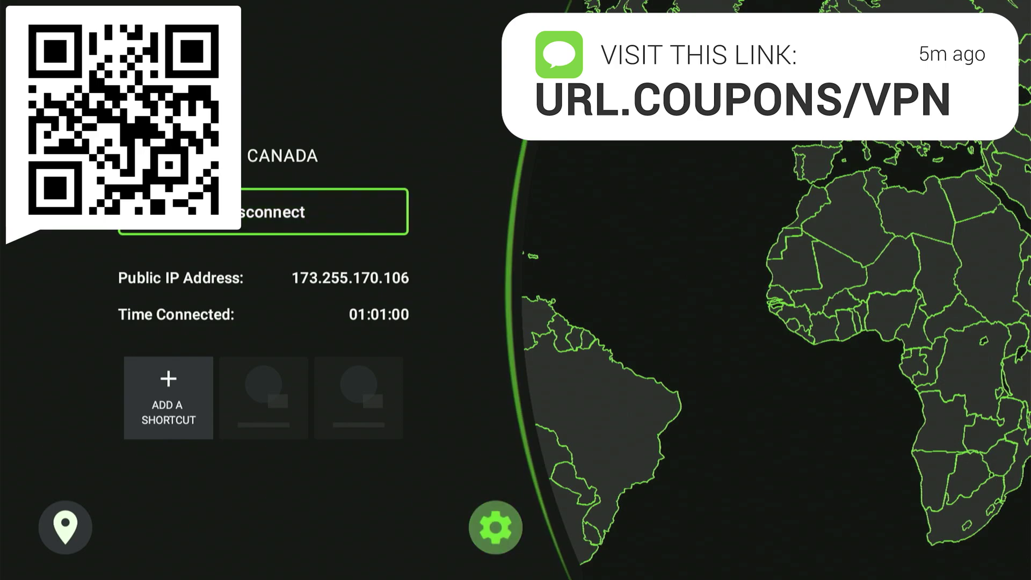
pyautogui.press('Return')
pyautogui.press('Return')
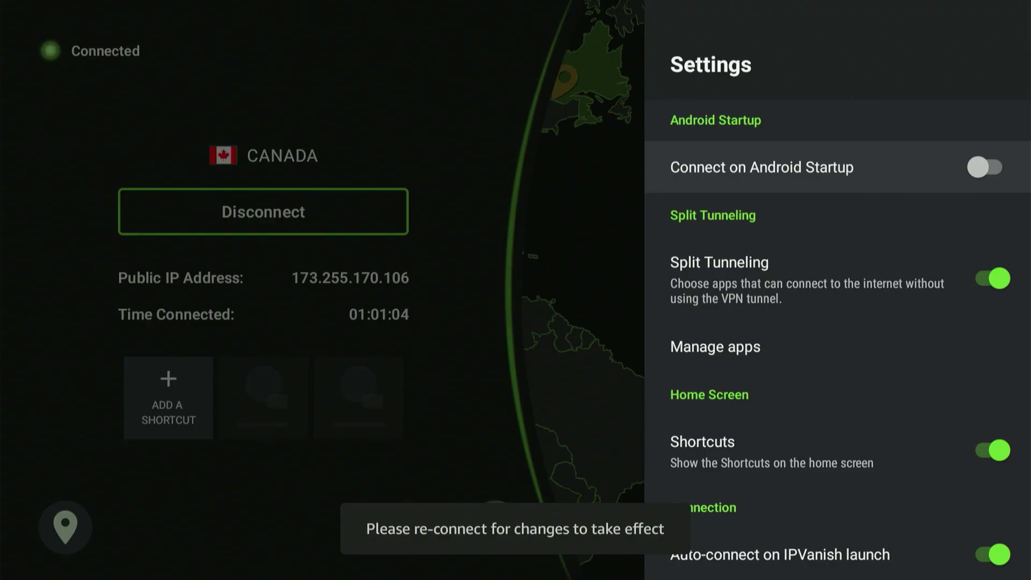
pyautogui.press('Return')
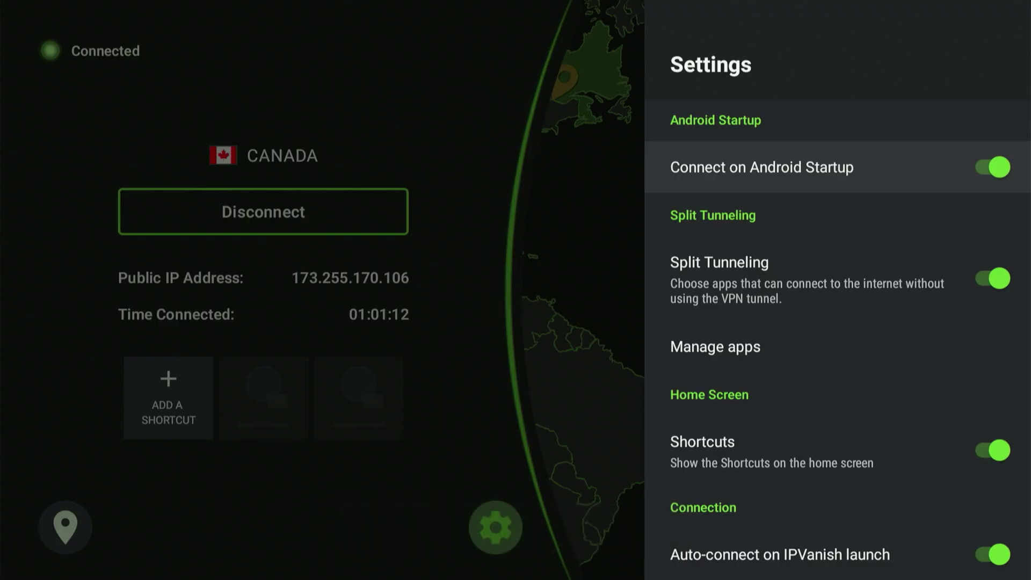
pyautogui.press('Down')
pyautogui.press('Down')
pyautogui.press('Down')
pyautogui.press('Down')
pyautogui.press('Down')
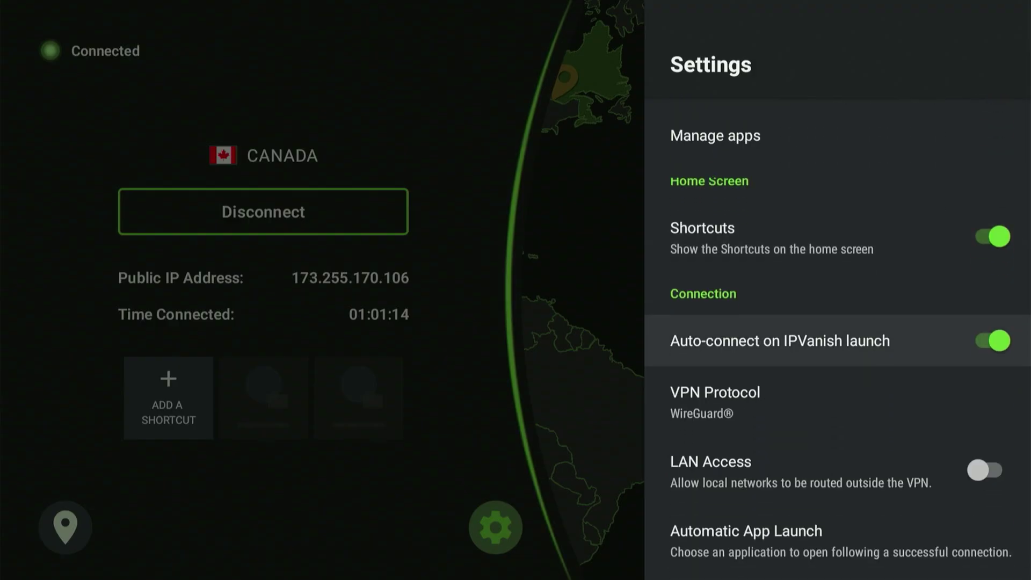
pyautogui.press('Up')
pyautogui.press('Return')
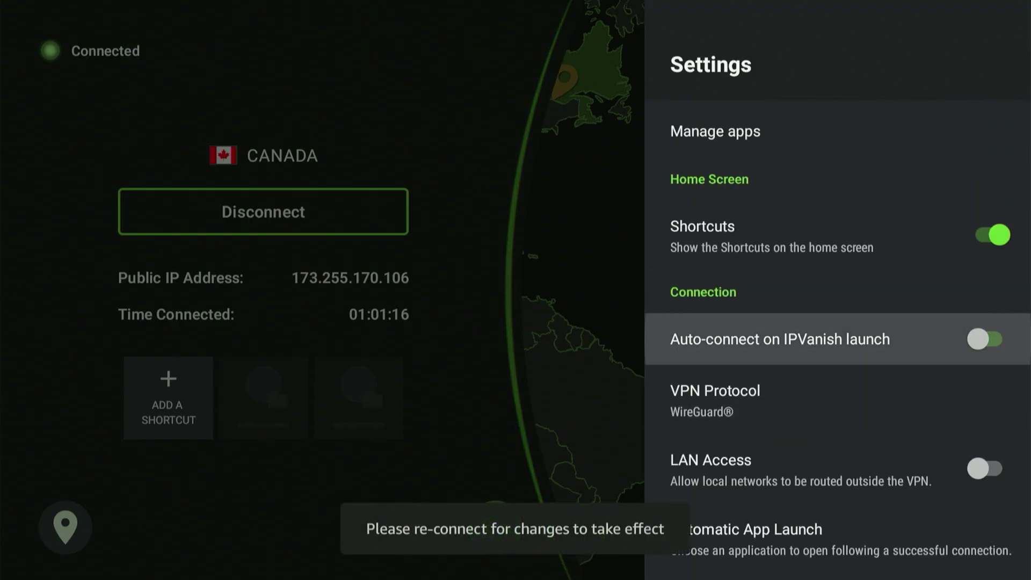
pyautogui.press('Return')
pyautogui.press('Up')
pyautogui.press('Up')
pyautogui.press('Up')
pyautogui.press('Up')
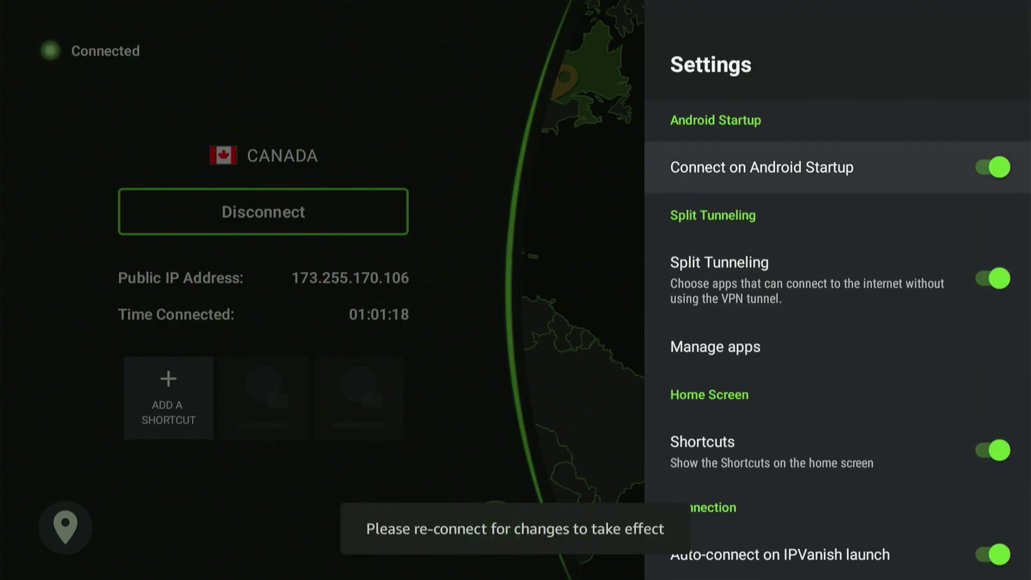
pyautogui.press('Down')
pyautogui.press('Down')
pyautogui.press('Down')
pyautogui.press('Down')
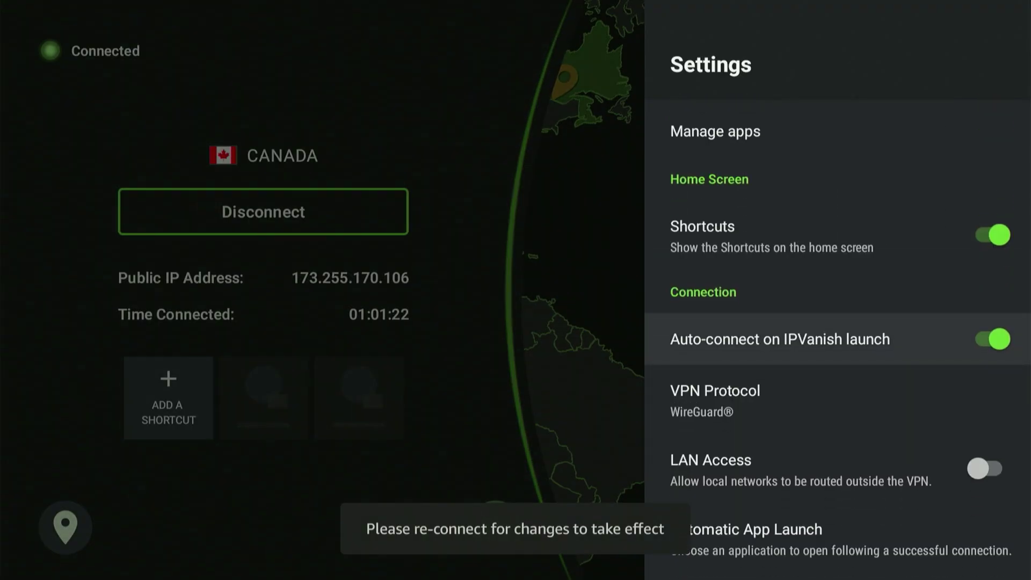
pyautogui.press('Home')
pyautogui.press('Right')
pyautogui.press('Right')
pyautogui.press('Right')
pyautogui.press('Right')
pyautogui.press('Right')
pyautogui.press('Right')
pyautogui.press('Right')
pyautogui.press('Right')
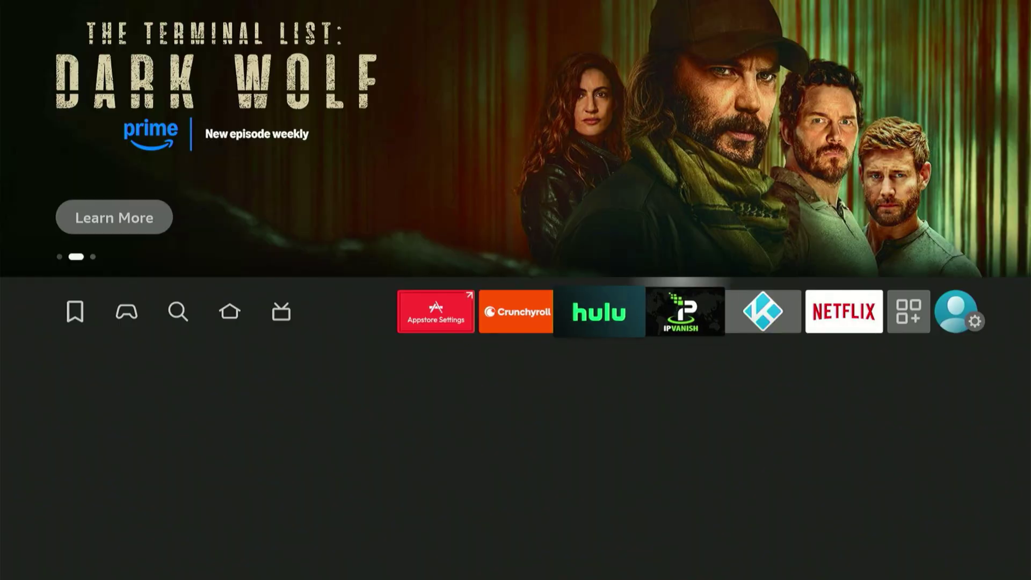
# Launch Unlinked from Your Apps & Channels and browse to Sports Fire and TPlayer in the Cool Youtube Examples row
pyautogui.press('Return')
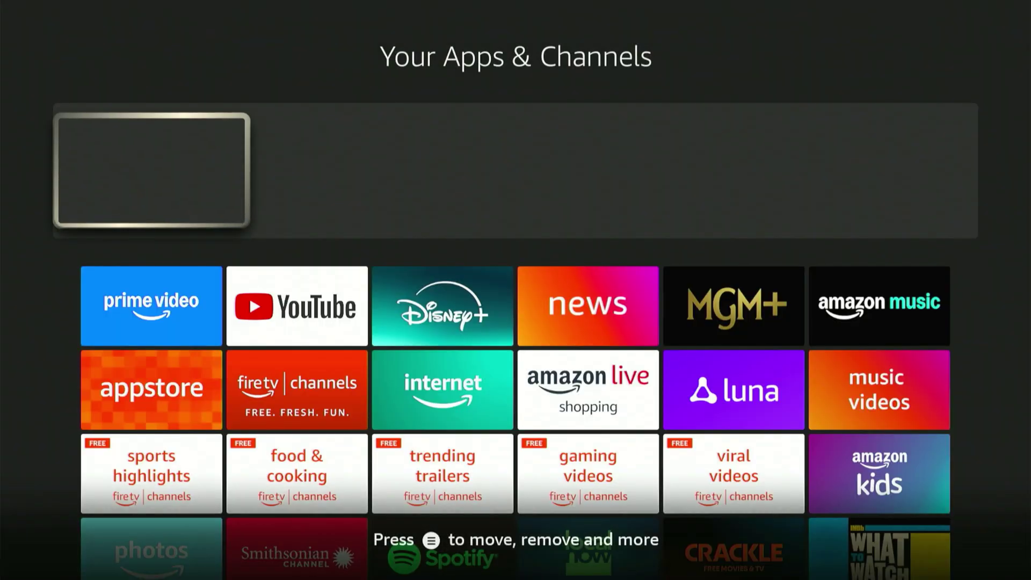
pyautogui.press('Down')
pyautogui.press('Down')
pyautogui.press('Down')
pyautogui.press('Down')
pyautogui.press('Down')
pyautogui.press('Down')
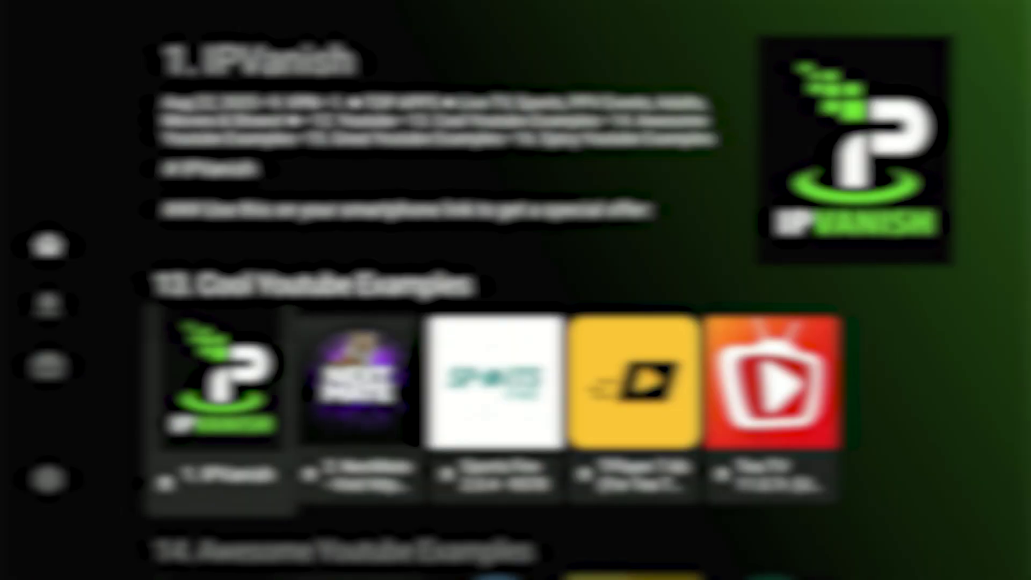
pyautogui.press('Right')
pyautogui.press('Right')
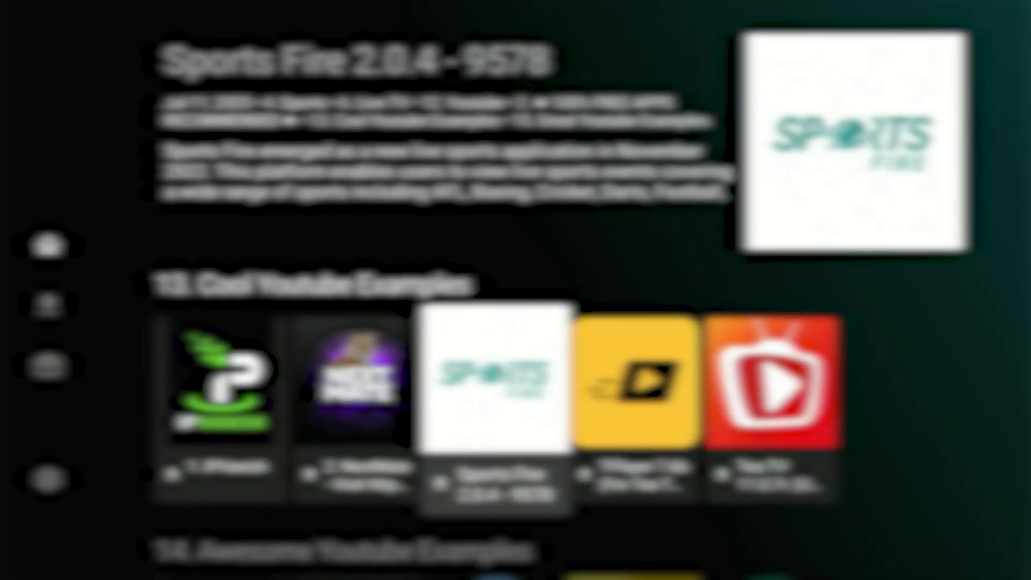
pyautogui.press('Right')
pyautogui.press('Right')
# Download and install Sports Fire 2.0.4-9578, then move to the TPlayer tile
pyautogui.press('Return')
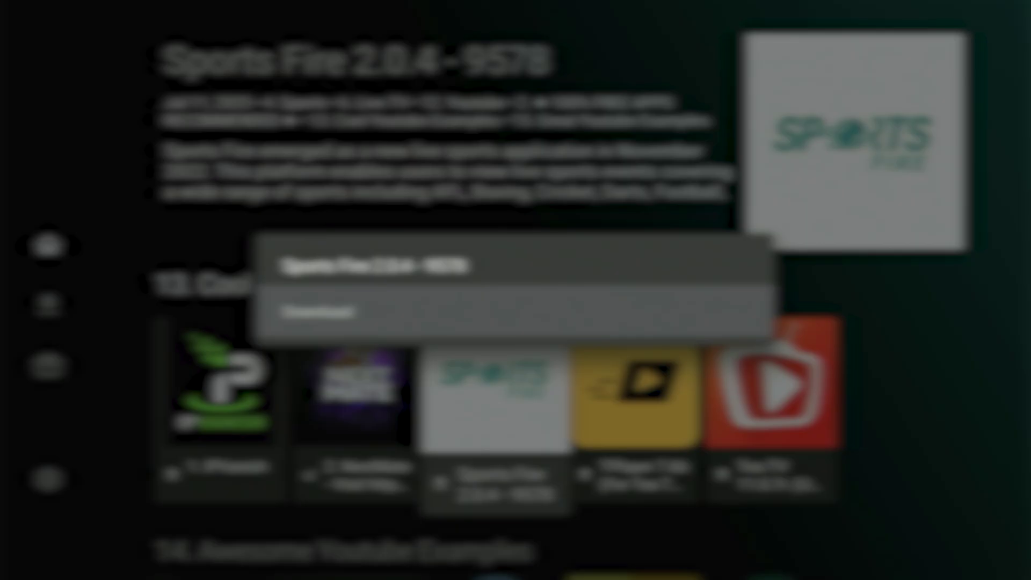
pyautogui.press('Return')
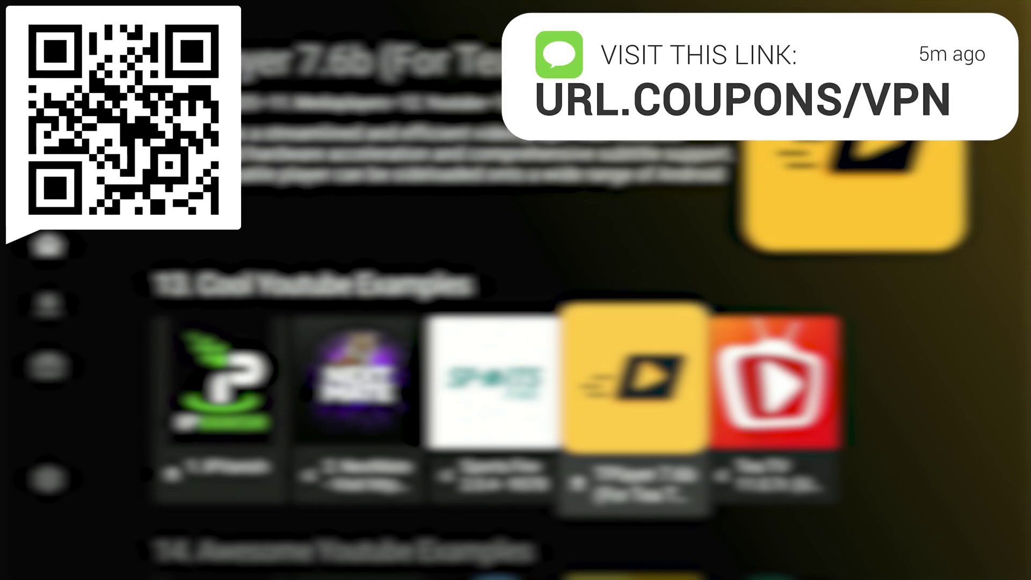
# Download TPlayer 7.6b and install it from the download-completed dialog
pyautogui.press('Return')
pyautogui.press('Escape')
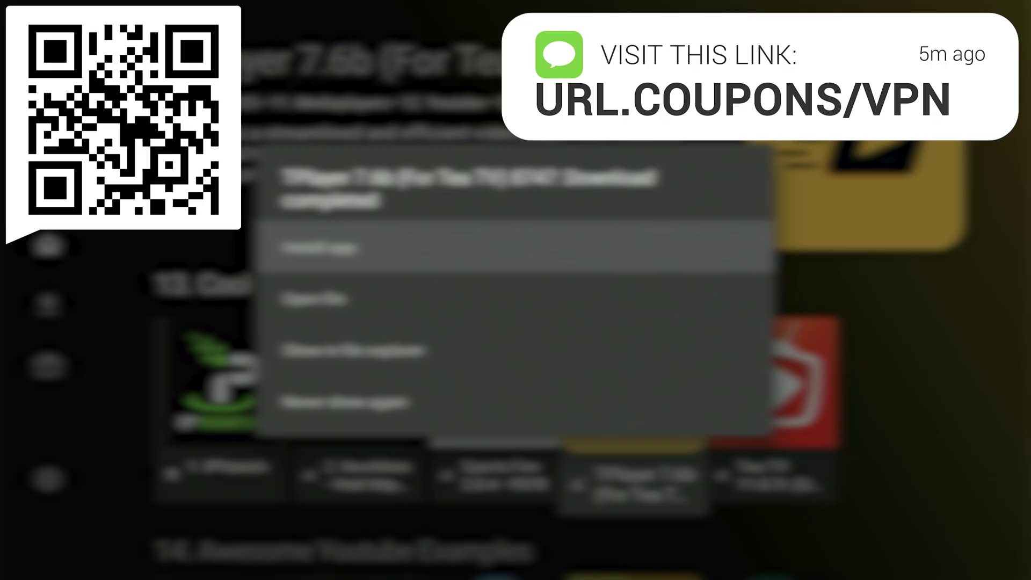
pyautogui.press('Return')
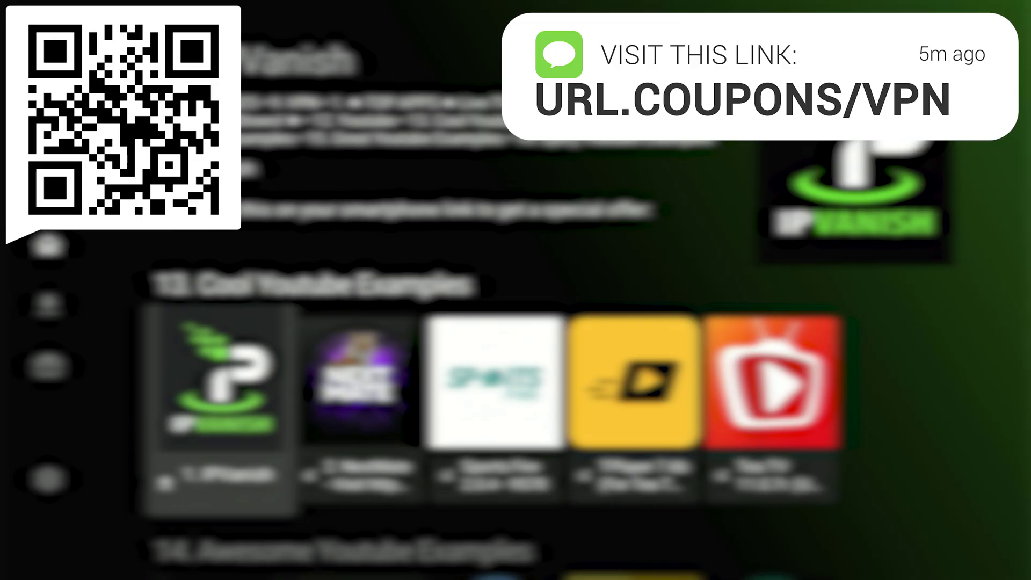
# Move focus to IPVanish in Unlinked's 1. TOP APPS row
pyautogui.press('Up')
pyautogui.press('Up')
pyautogui.press('Up')
pyautogui.press('Up')
pyautogui.press('Up')
pyautogui.press('Up')
pyautogui.press('Up')
pyautogui.press('Up')
pyautogui.press('Up')
pyautogui.press('Up')
pyautogui.press('Up')
pyautogui.press('Up')
pyautogui.press('Up')
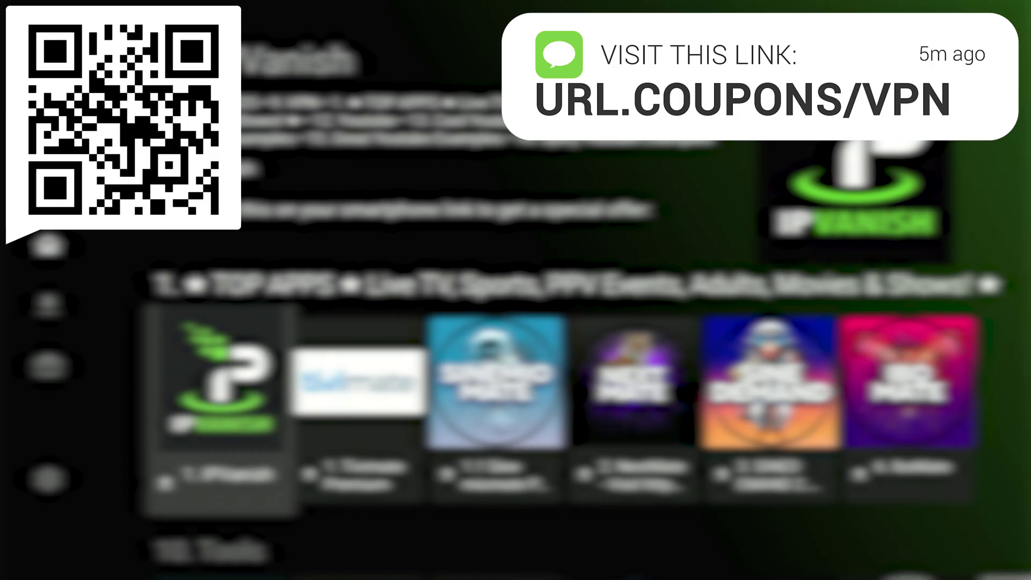
pyautogui.press('Down')
pyautogui.press('Right')
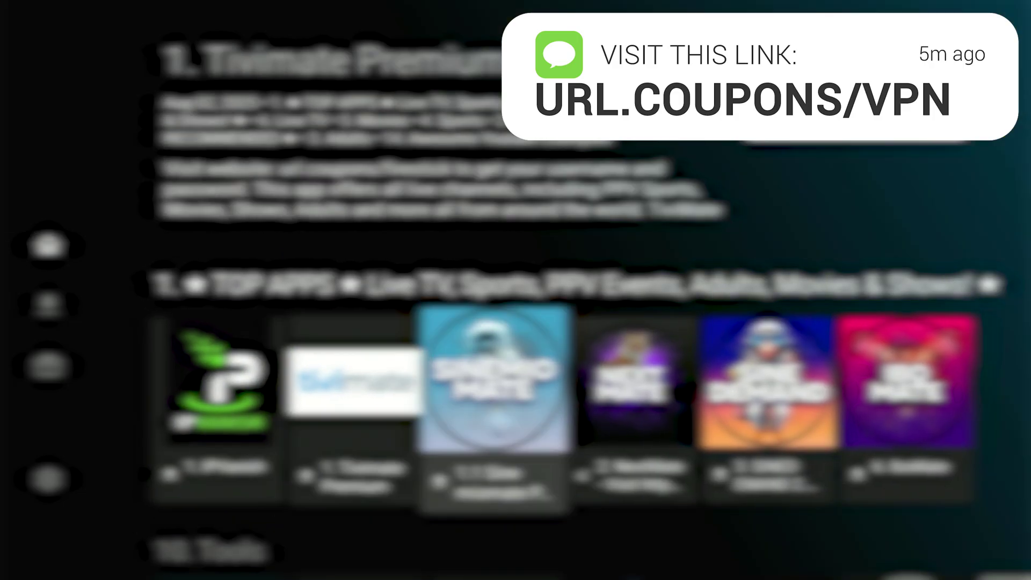
pyautogui.press('Right')
pyautogui.press('Right')
pyautogui.press('Right')
pyautogui.press('Left')
pyautogui.press('Left')
pyautogui.press('Left')
pyautogui.press('Left')
pyautogui.press('Left')
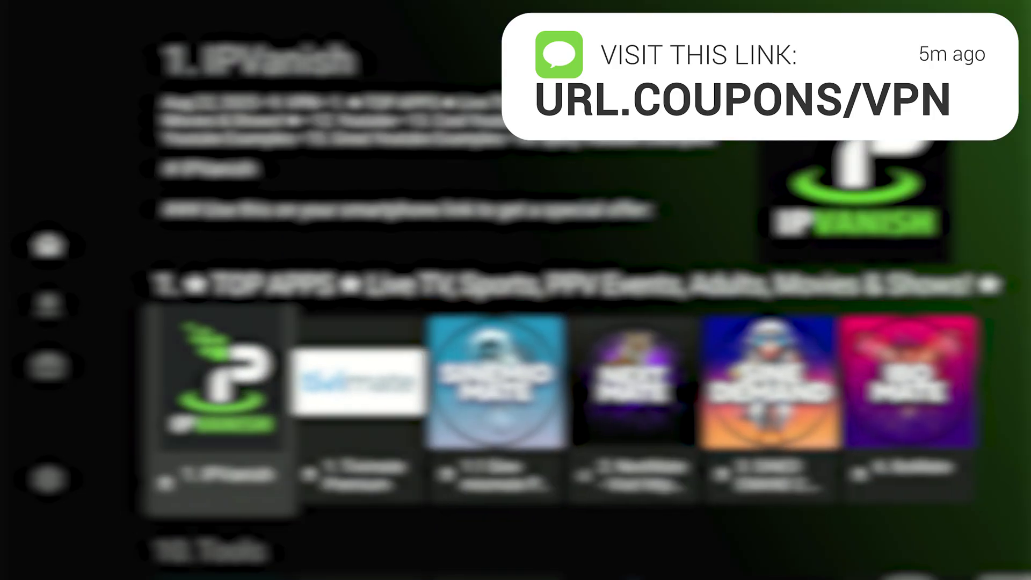
pyautogui.press('Right')
pyautogui.press('Right')
pyautogui.press('Right')
pyautogui.press('Right')
pyautogui.press('Right')
pyautogui.press('Left')
pyautogui.press('Left')
pyautogui.press('Left')
pyautogui.press('Left')
pyautogui.press('Left')
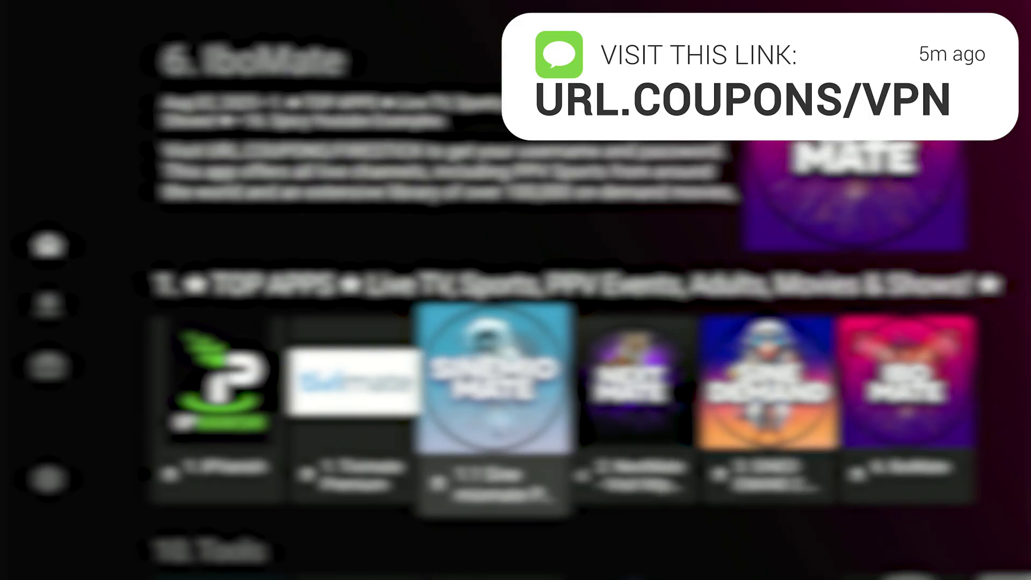